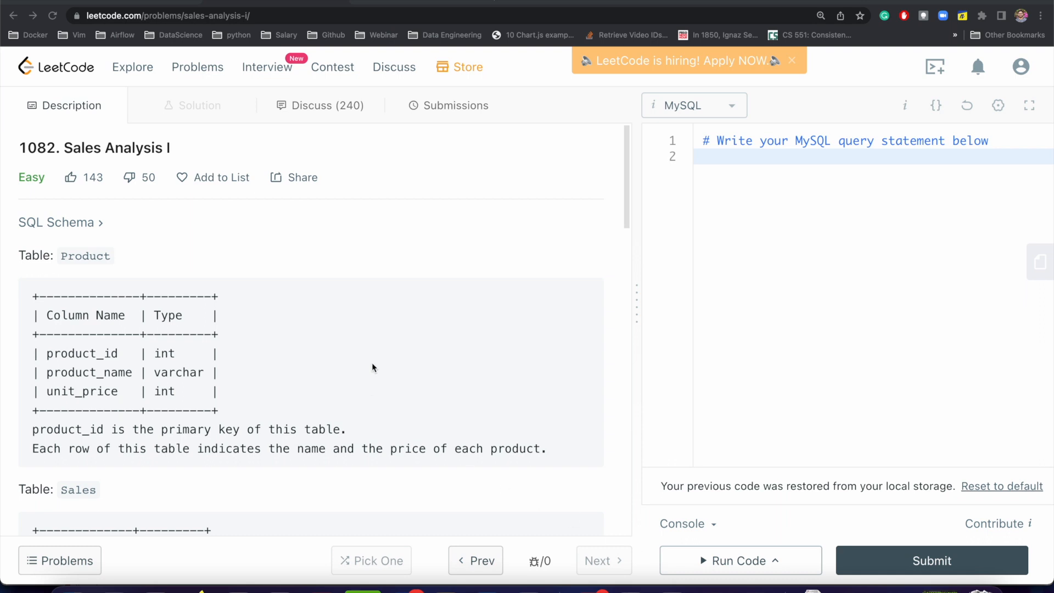
{"action": "scroll", "coordinate": [371, 363], "scroll_direction": "down", "scroll_amount": 3}
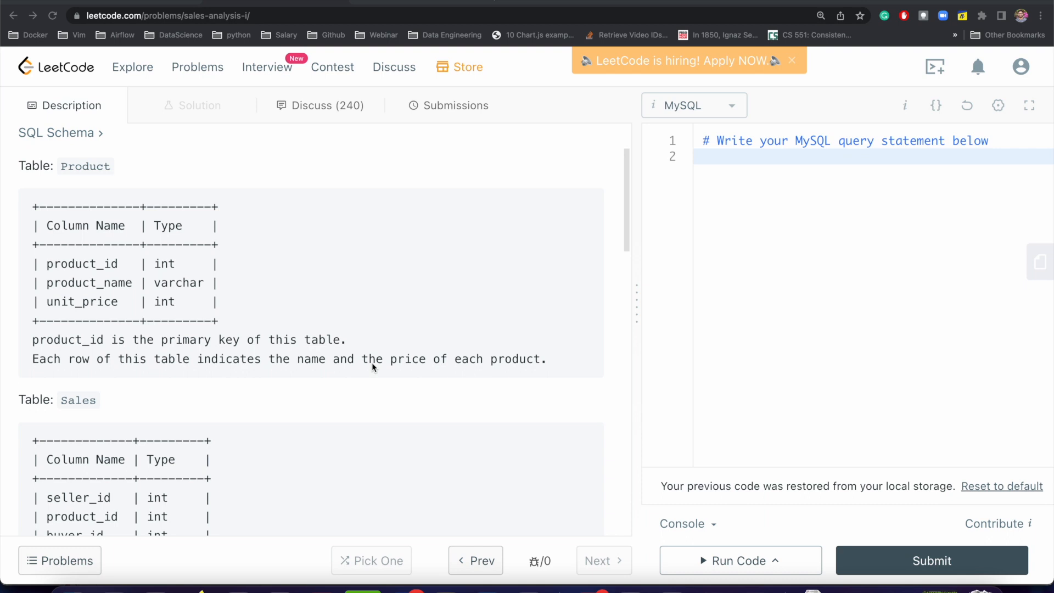
{"action": "scroll", "coordinate": [372, 362], "scroll_direction": "down", "scroll_amount": 2}
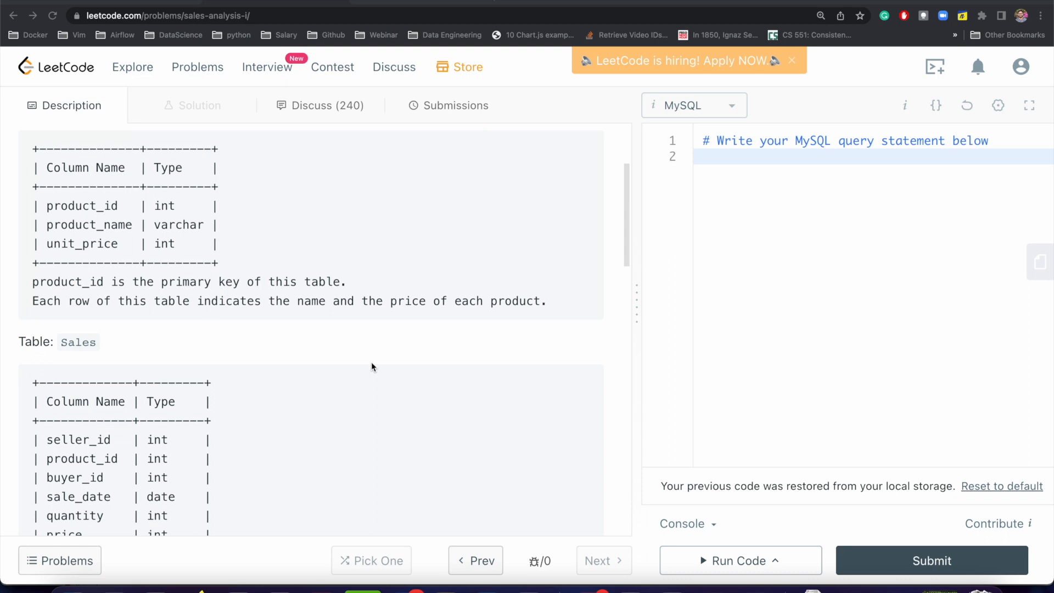
{"action": "scroll", "coordinate": [372, 361], "scroll_direction": "down", "scroll_amount": 3}
{"action": "scroll", "coordinate": [372, 362], "scroll_direction": "down", "scroll_amount": 2}
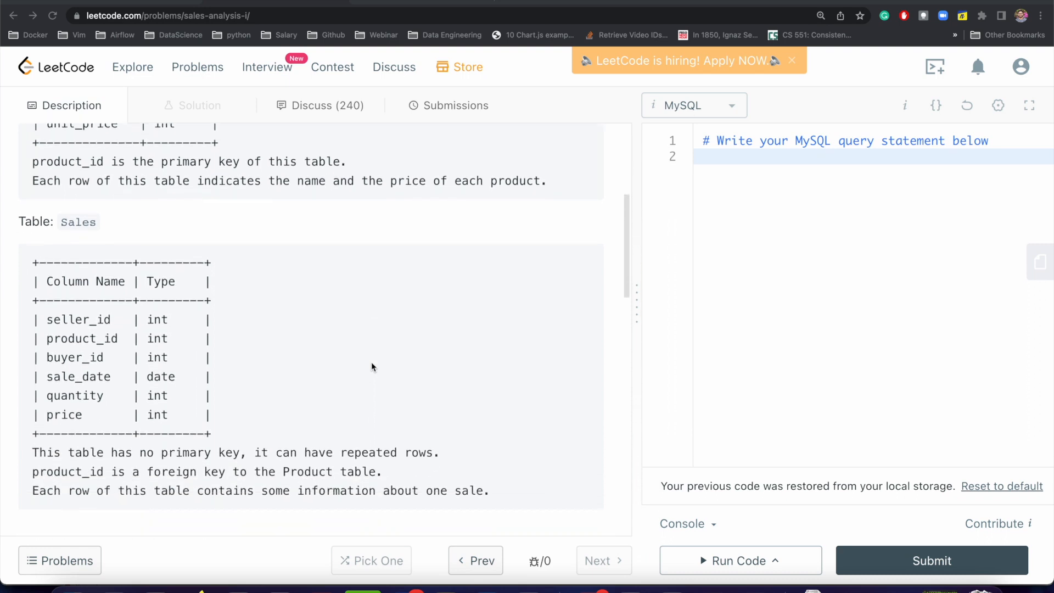
{"action": "scroll", "coordinate": [371, 361], "scroll_direction": "down", "scroll_amount": 1}
{"action": "scroll", "coordinate": [372, 362], "scroll_direction": "down", "scroll_amount": 1}
{"action": "scroll", "coordinate": [371, 362], "scroll_direction": "down", "scroll_amount": 1}
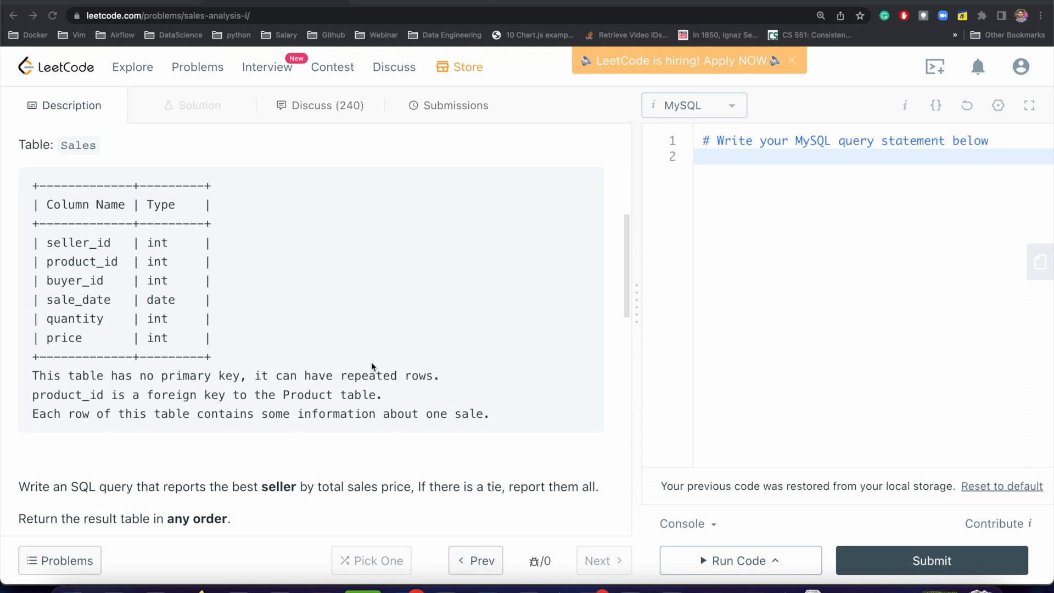
{"action": "scroll", "coordinate": [372, 362], "scroll_direction": "down", "scroll_amount": 2}
{"action": "scroll", "coordinate": [372, 361], "scroll_direction": "down", "scroll_amount": 1}
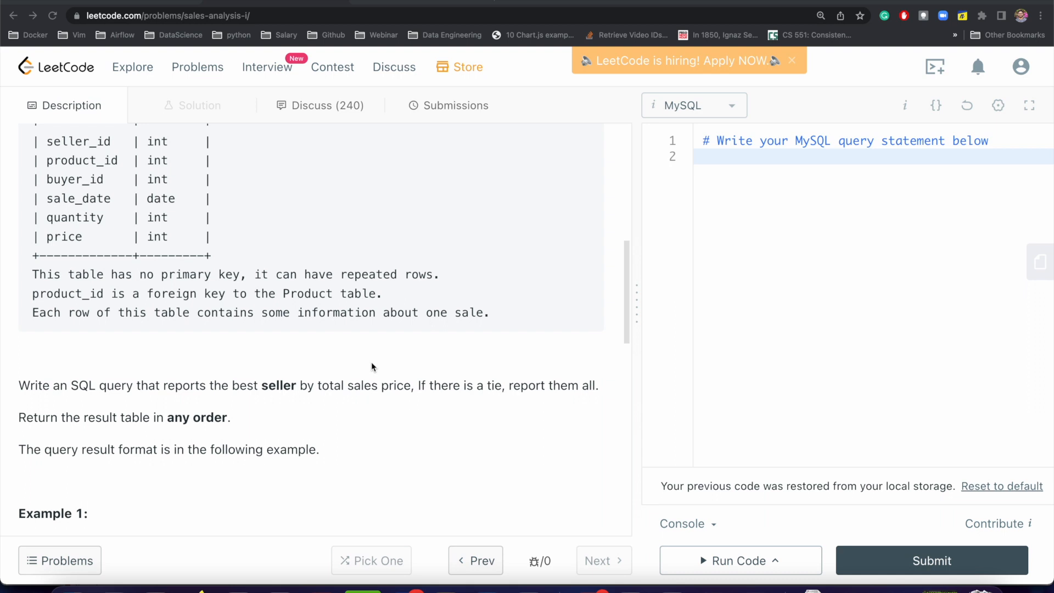
{"action": "scroll", "coordinate": [396, 345], "scroll_direction": "down", "scroll_amount": 5}
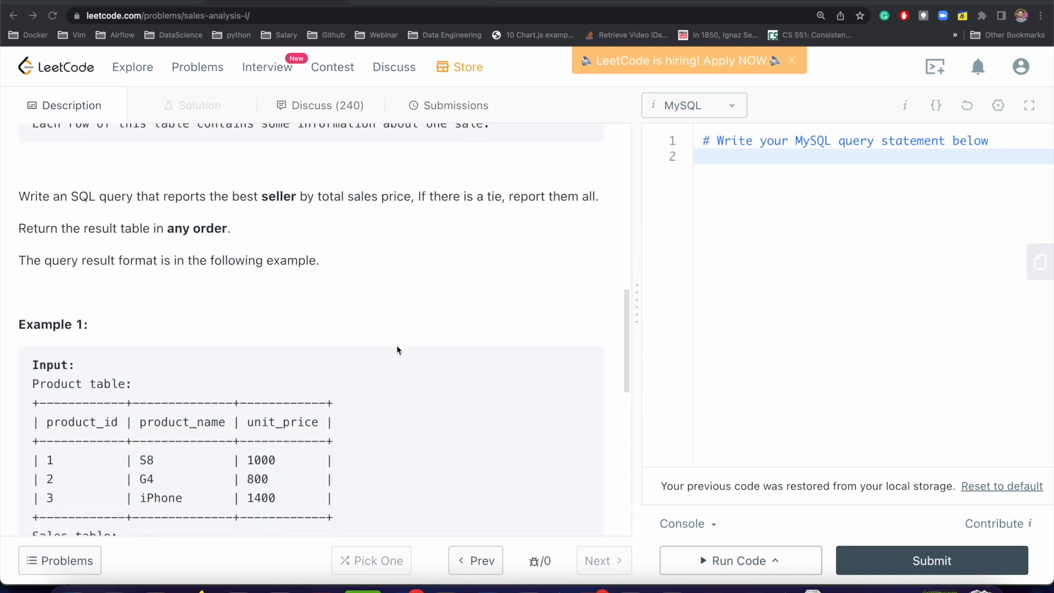
{"action": "scroll", "coordinate": [396, 345], "scroll_direction": "down", "scroll_amount": 1}
{"action": "scroll", "coordinate": [396, 345], "scroll_direction": "up", "scroll_amount": 6}
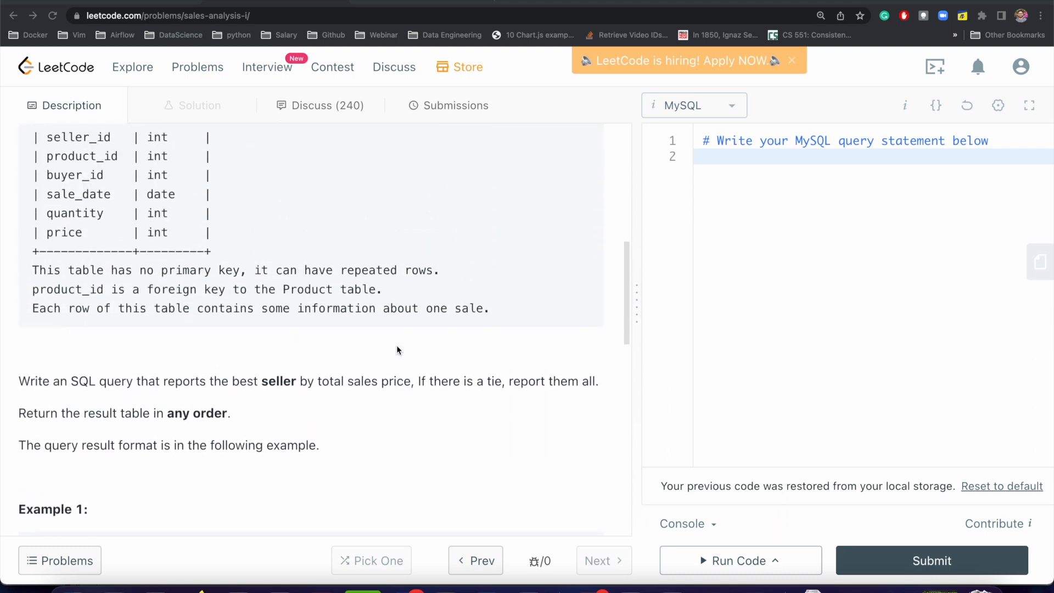
{"action": "scroll", "coordinate": [396, 345], "scroll_direction": "down", "scroll_amount": 1}
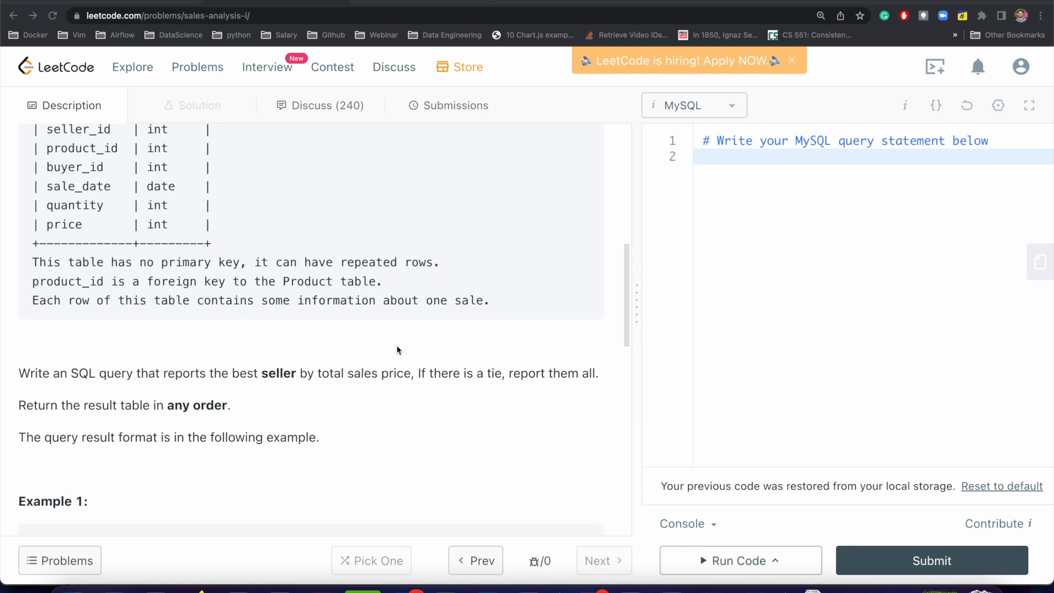
{"action": "scroll", "coordinate": [396, 345], "scroll_direction": "down", "scroll_amount": 2}
{"action": "scroll", "coordinate": [395, 345], "scroll_direction": "down", "scroll_amount": 2}
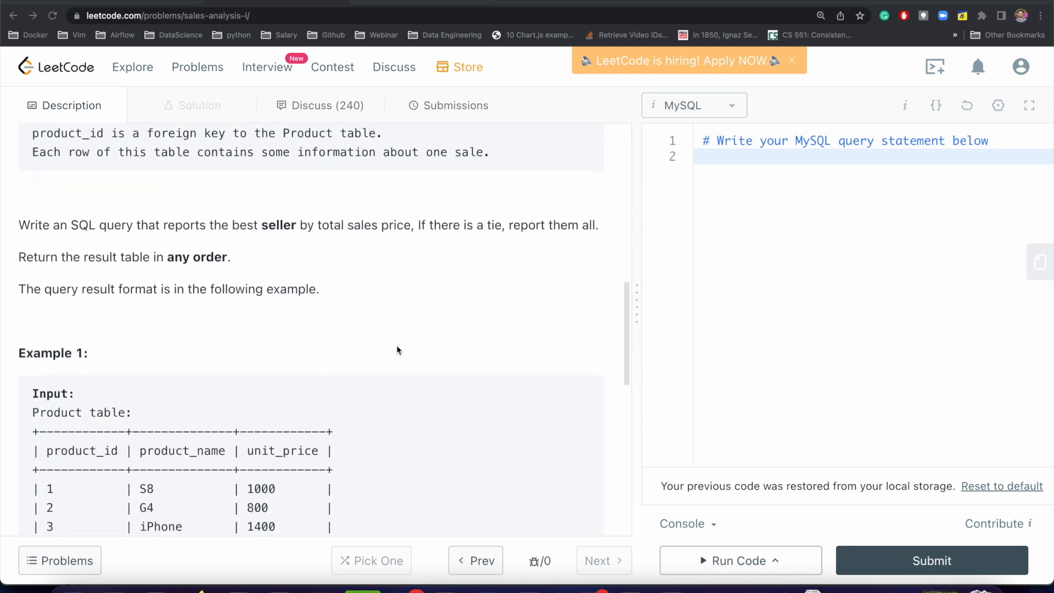
{"action": "scroll", "coordinate": [397, 345], "scroll_direction": "down", "scroll_amount": 3}
{"action": "scroll", "coordinate": [396, 345], "scroll_direction": "down", "scroll_amount": 3}
{"action": "scroll", "coordinate": [396, 345], "scroll_direction": "up", "scroll_amount": 1}
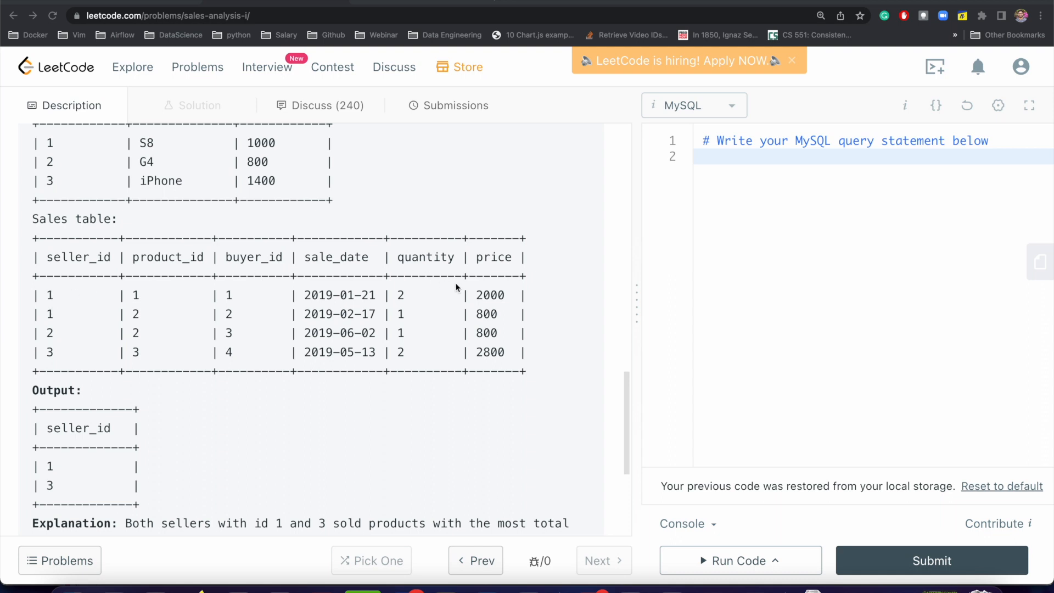
- Lay out the grouped_table CTE body over separate indented lines, starting its select with seller_id
{"action": "left_click", "coordinate": [493, 311]}
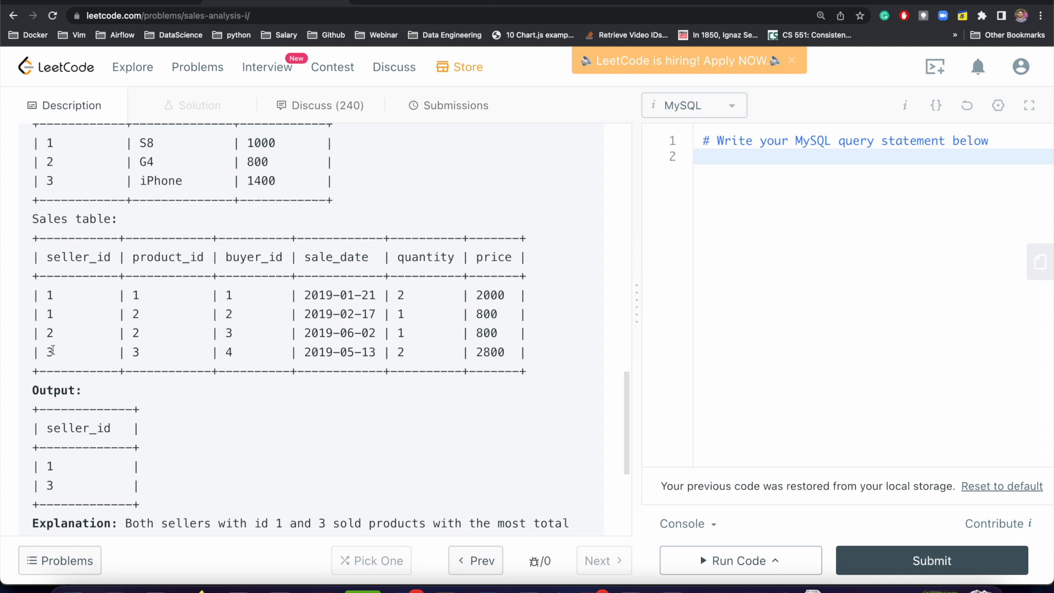
{"action": "scroll", "coordinate": [413, 360], "scroll_direction": "down", "scroll_amount": 1}
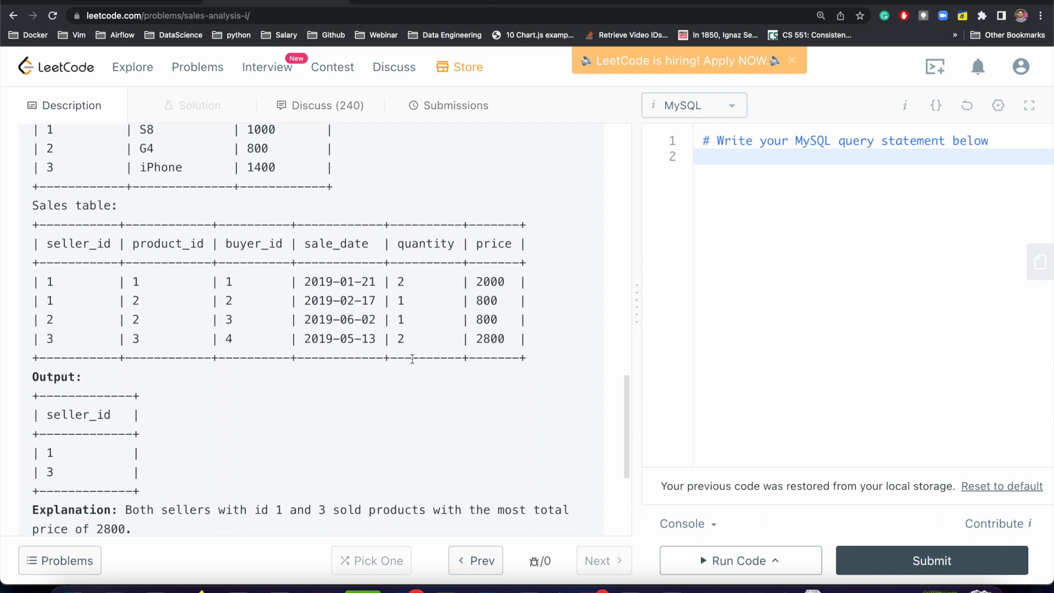
{"action": "scroll", "coordinate": [412, 360], "scroll_direction": "down", "scroll_amount": 1}
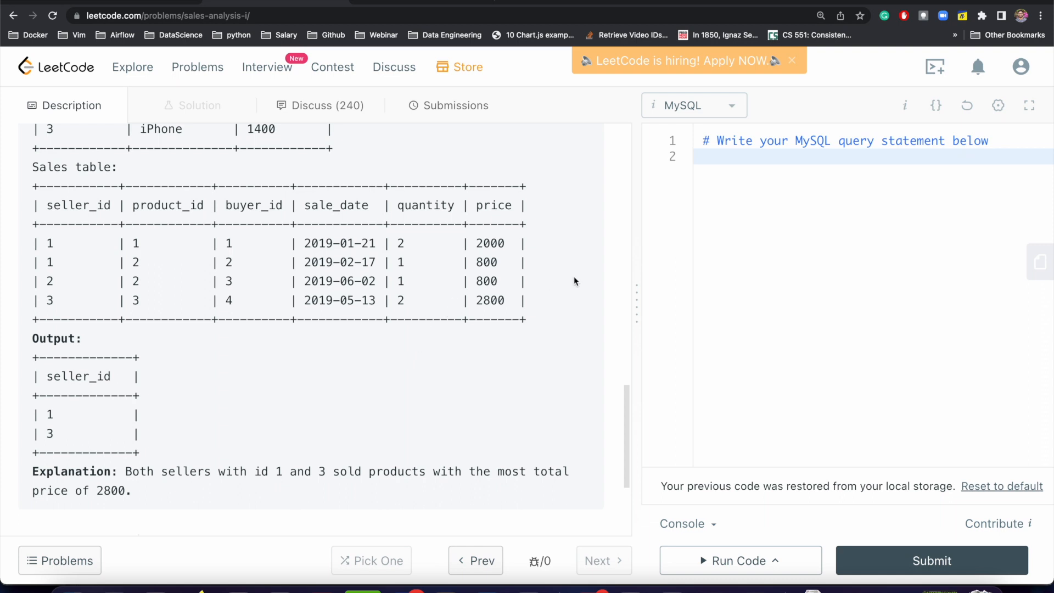
{"action": "left_click_drag", "start_coordinate": [636, 306], "coordinate": [577, 303]}
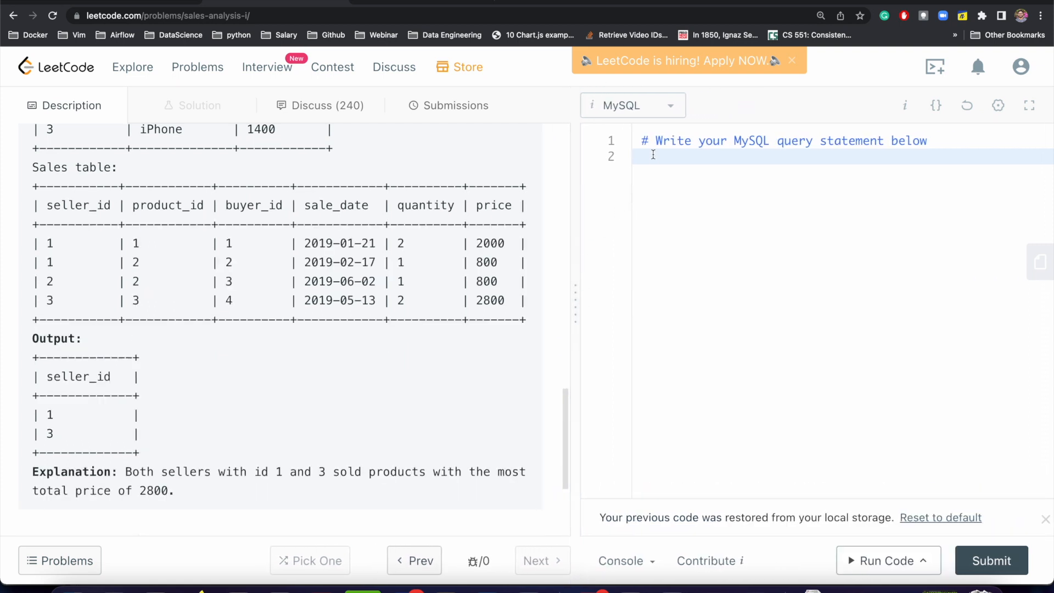
{"action": "type", "text": "with "}
{"action": "type", "text": "group"}
{"action": "type", "text": "e"}
{"action": "type", "text": "d_table "}
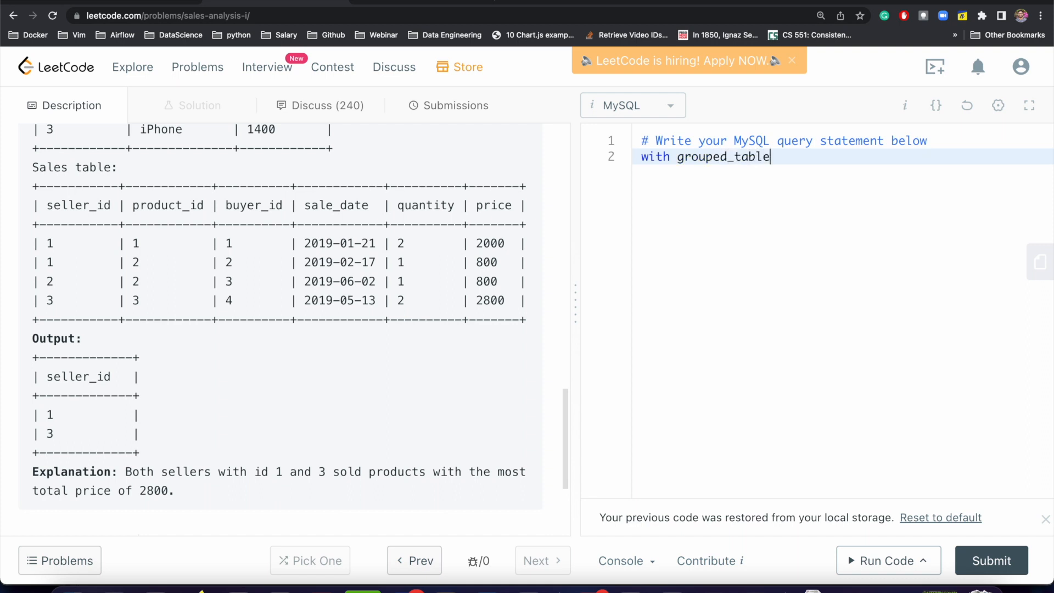
{"action": "type", "text": "as "}
{"action": "type", "text": "("}
{"action": "key", "text": "BackSpace"}
{"action": "key", "text": "BackSpace"}
{"action": "type", "text": "("}
{"action": "key", "text": "Return"}
{"action": "key", "text": "Return"}
{"action": "key", "text": "Return"}
{"action": "key", "text": "Up"}
{"action": "key", "text": "Up"}
{"action": "key", "text": "Tab"}
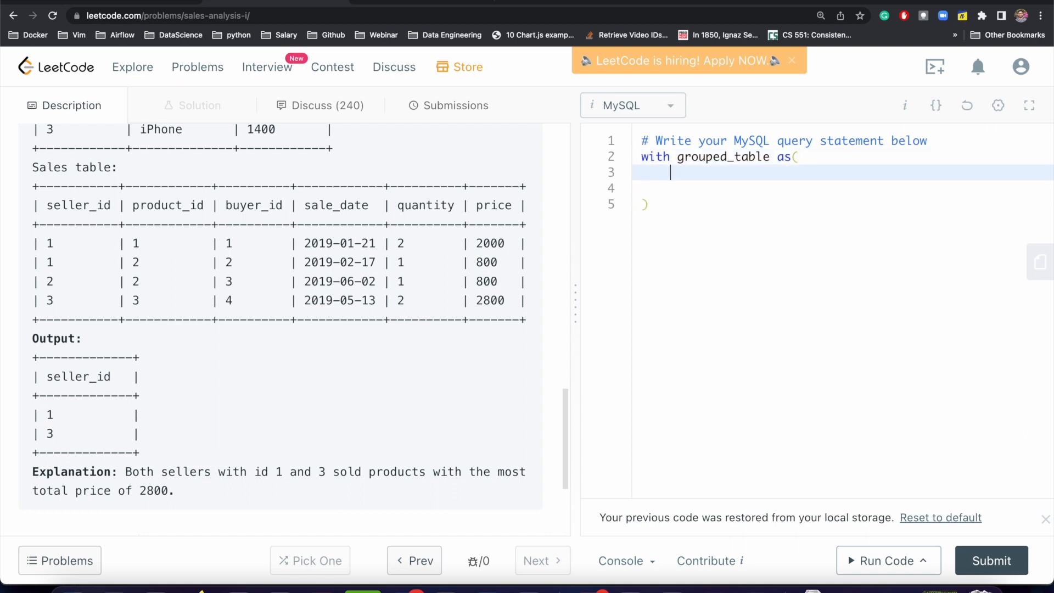
{"action": "type", "text": "select"}
{"action": "key", "text": "Return"}
{"action": "key", "text": "Tab"}
{"action": "type", "text": "seller"}
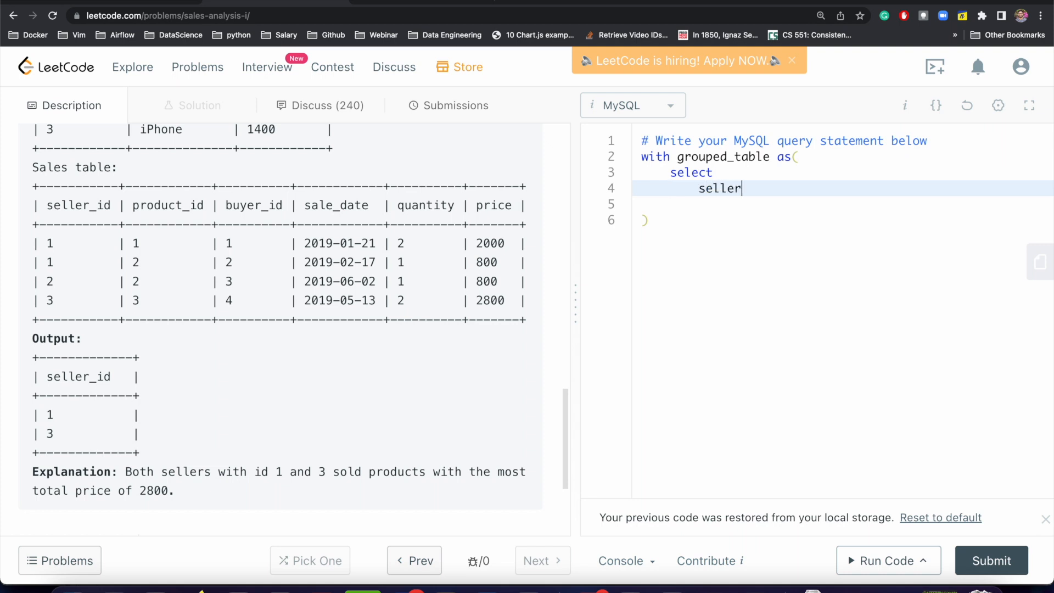
{"action": "type", "text": "_id,"}
- Add sum(price) as total_sales, from sales and group by seller_id, closing the CTE cleanly
{"action": "key", "text": "Return"}
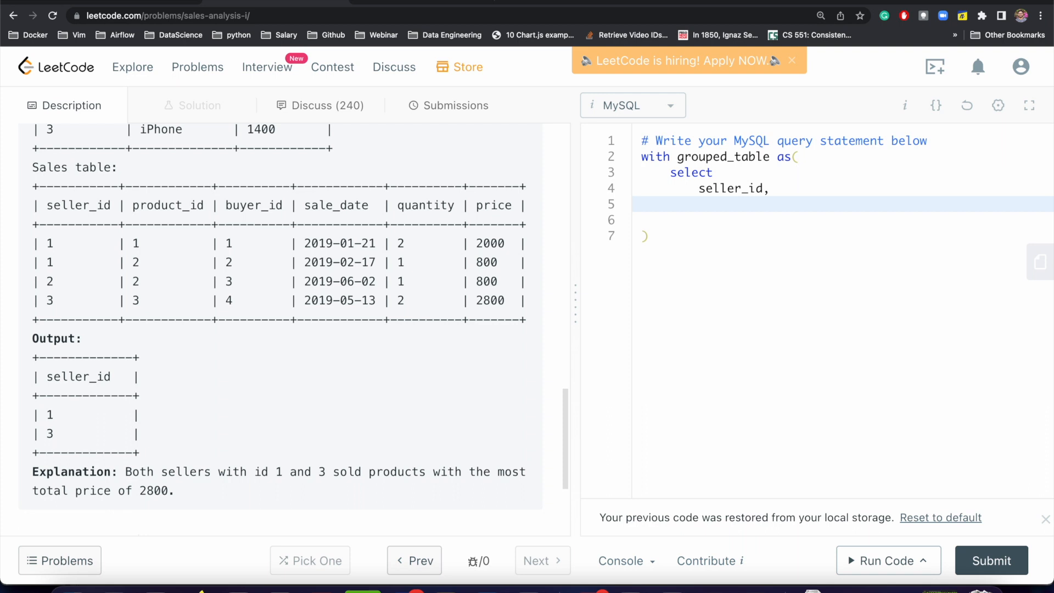
{"action": "type", "text": "sum("}
{"action": "type", "text": "price) a"}
{"action": "type", "text": "s total_s"}
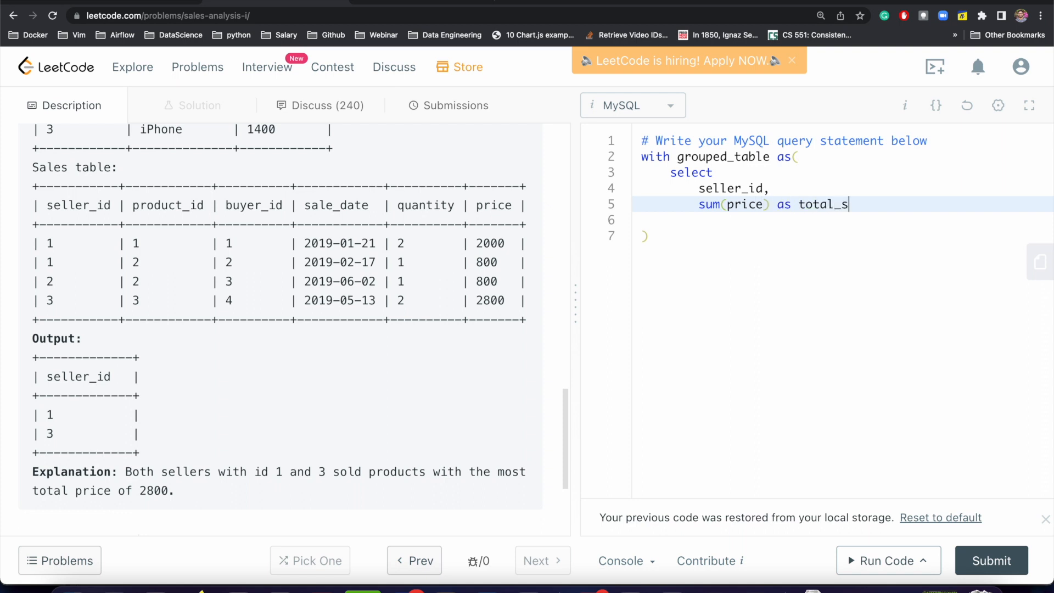
{"action": "type", "text": "ales"}
{"action": "key", "text": "Return"}
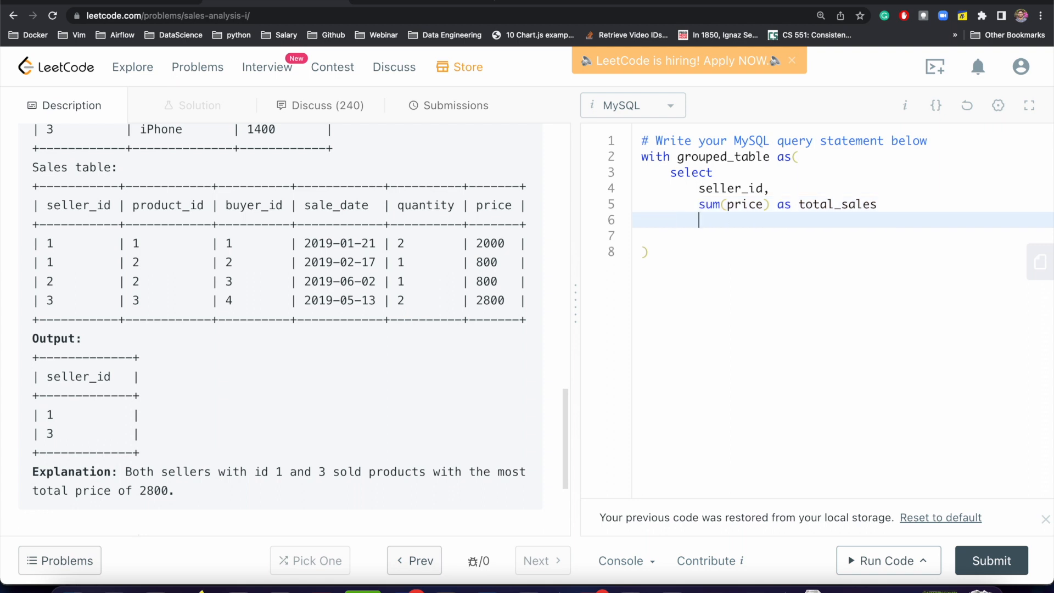
{"action": "key", "text": "BackSpace"}
{"action": "type", "text": "fr"}
{"action": "type", "text": "om sales"}
{"action": "key", "text": "Return"}
{"action": "type", "text": "g"}
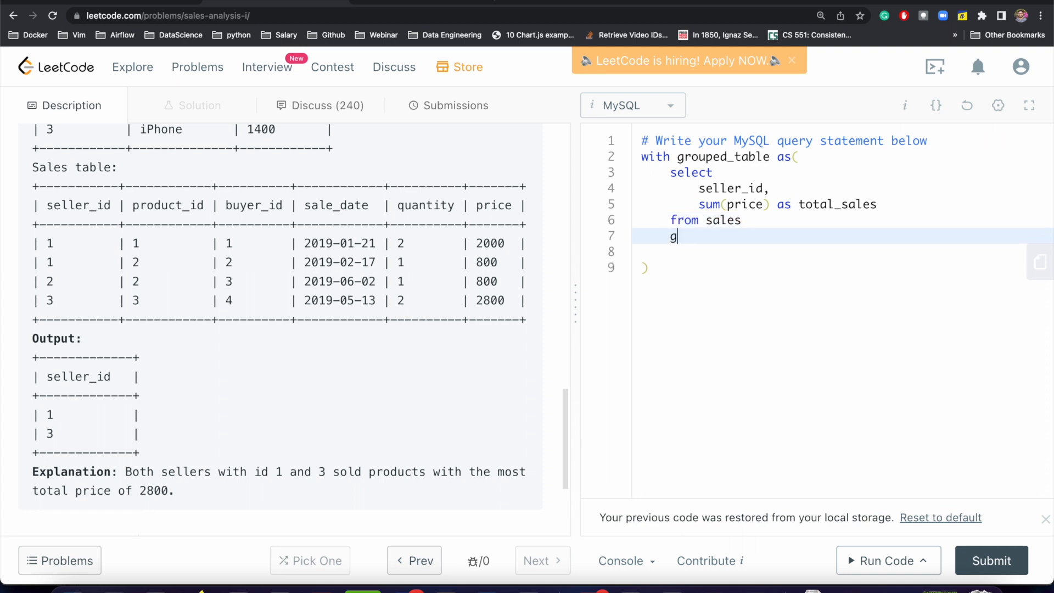
{"action": "type", "text": "roup "}
{"action": "type", "text": "by selle"}
{"action": "type", "text": "r_id"}
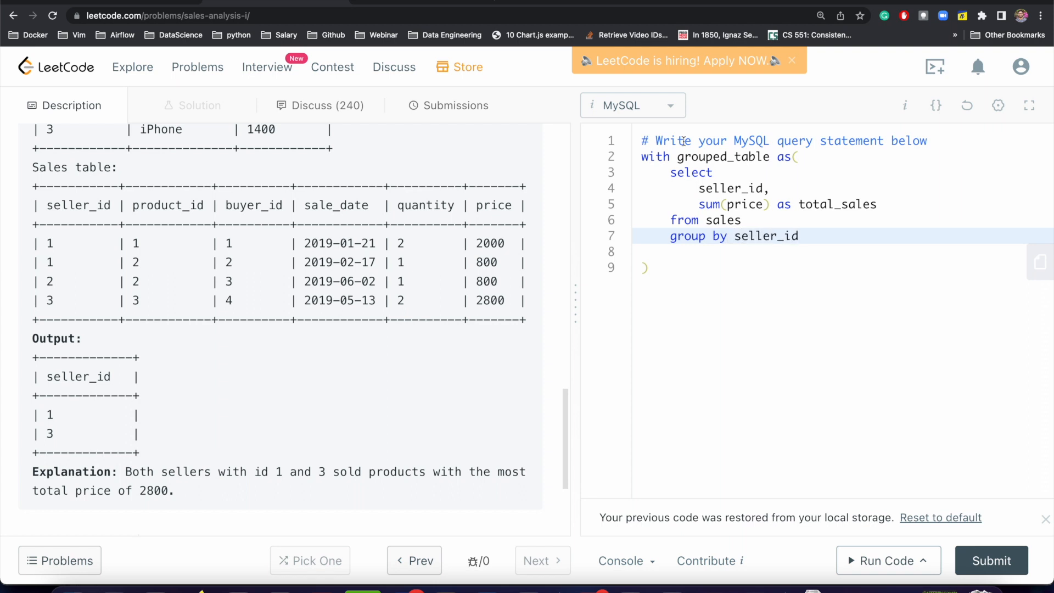
{"action": "left_click", "coordinate": [643, 269]}
{"action": "key", "text": "BackSpace"}
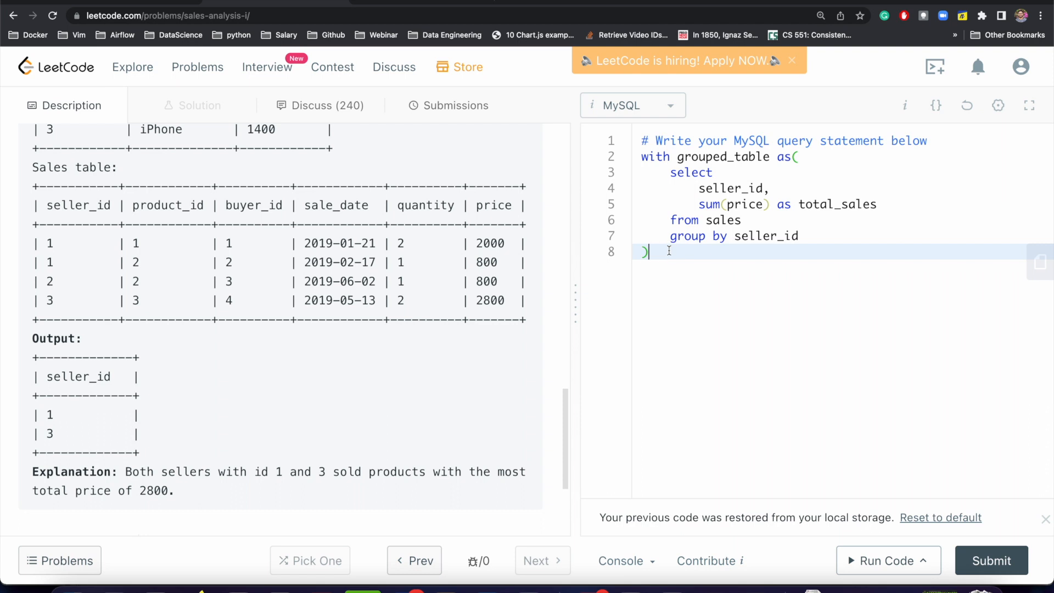
{"action": "type", "text": ",ran"}
{"action": "type", "text": "k_t"}
{"action": "type", "text": "able as"}
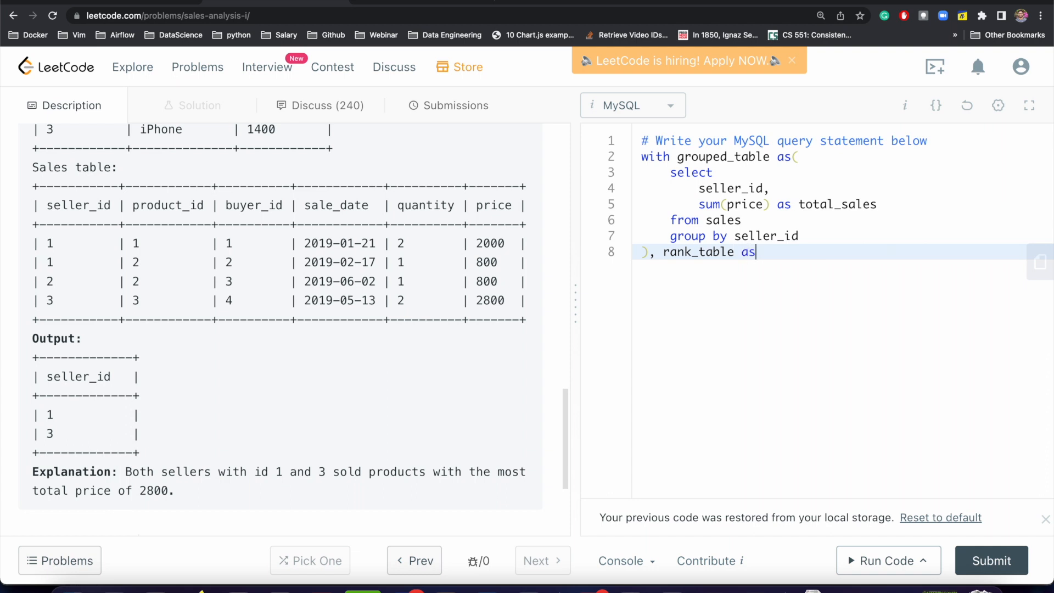
{"action": "type", "text": "("}
- Begin the rank_table CTE body on its own lines with select seller_id
{"action": "key", "text": "Return"}
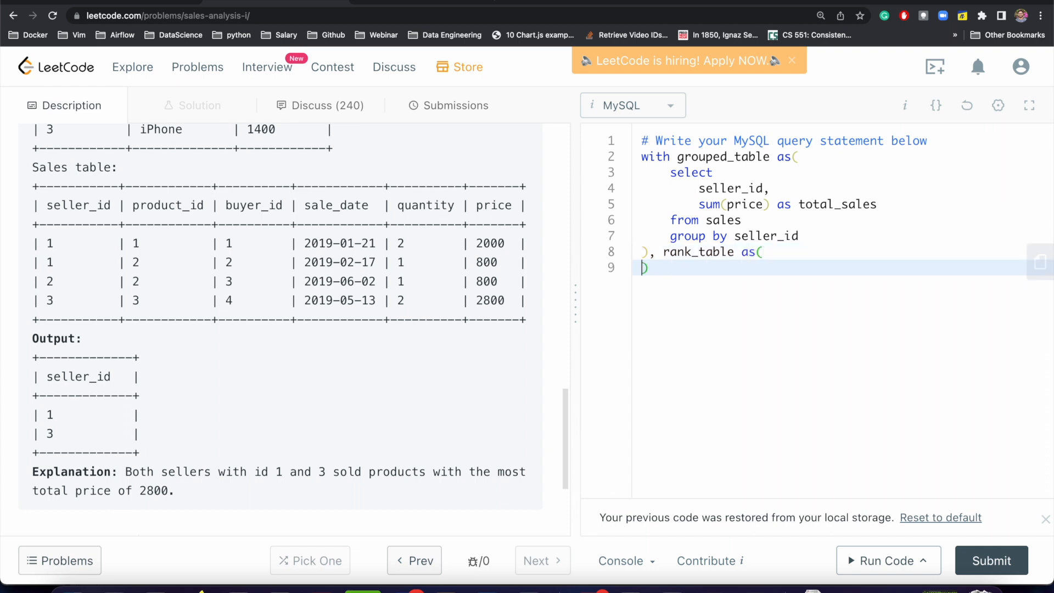
{"action": "key", "text": "Return"}
{"action": "key", "text": "Up"}
{"action": "type", "text": "sele"}
{"action": "type", "text": "crt"}
{"action": "key", "text": "Return"}
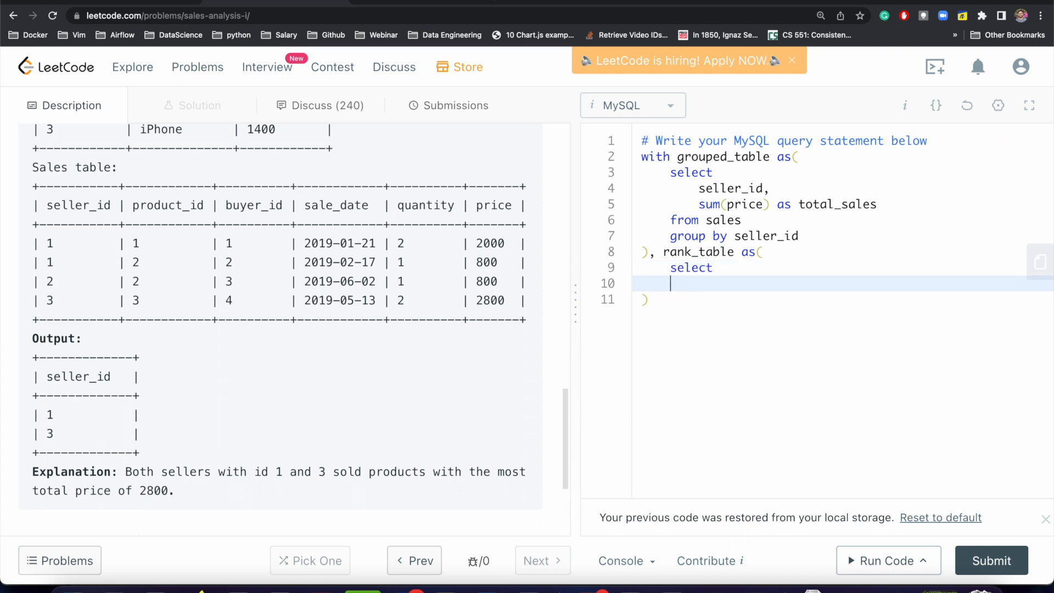
{"action": "type", "text": "s"}
{"action": "type", "text": "eller_"}
{"action": "type", "text": "id"}
{"action": "key", "text": "Return"}
{"action": "key", "text": "BackSpace"}
{"action": "key", "text": "Return"}
{"action": "type", "text": "se"}
- Write dense_rank() over(order by total_sales desc) rank_col, fixing typos along the way
{"action": "key", "text": "BackSpace"}
{"action": "type", "text": "den"}
{"action": "key", "text": "BackSpace"}
{"action": "key", "text": "BackSpace"}
{"action": "key", "text": "BackSpace"}
{"action": "key", "text": "BackSpace"}
{"action": "type", "text": "dense_ra"}
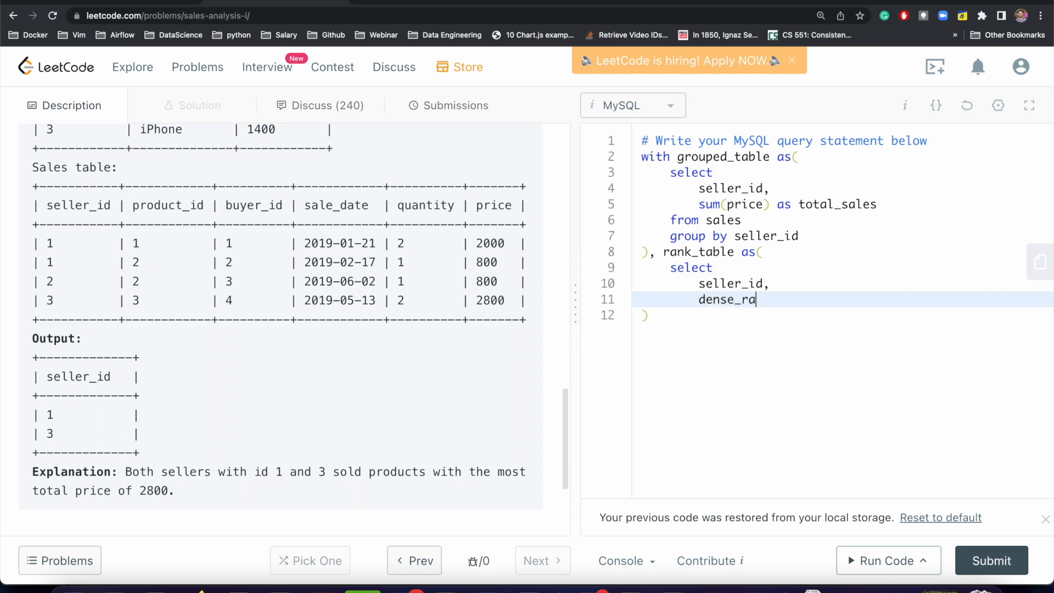
{"action": "type", "text": "nk()"}
{"action": "type", "text": " po"}
{"action": "key", "text": "BackSpace"}
{"action": "key", "text": "BackSpace"}
{"action": "type", "text": "oc"}
{"action": "key", "text": "BackSpace"}
{"action": "type", "text": "ver("}
{"action": "type", "text": "p"}
{"action": "key", "text": "BackSpace"}
{"action": "type", "text": "o"}
{"action": "type", "text": "ve"}
{"action": "key", "text": "BackSpace"}
{"action": "key", "text": "BackSpace"}
{"action": "type", "text": "de"}
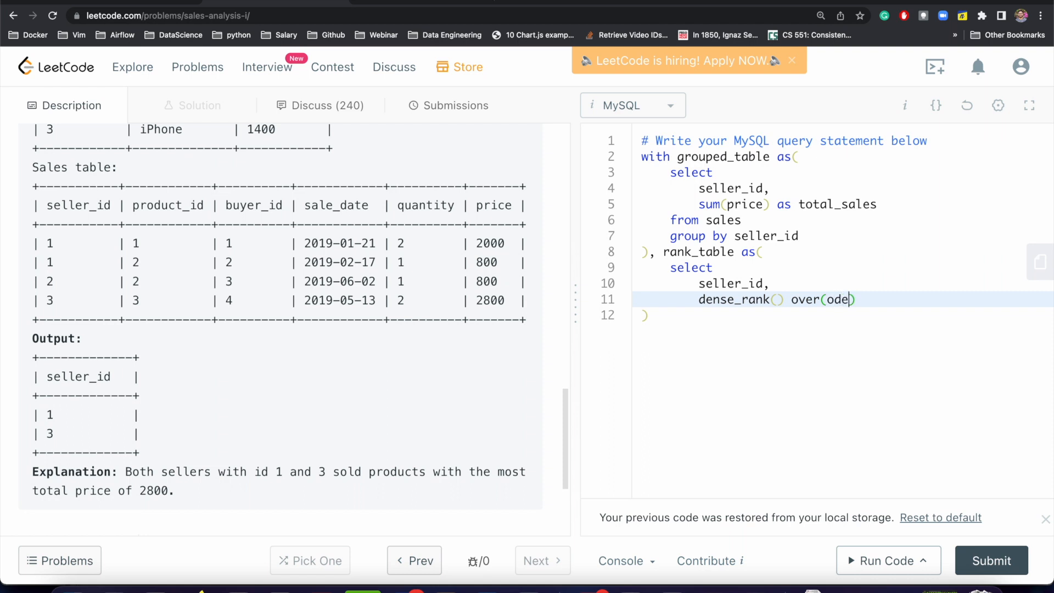
{"action": "type", "text": "r"}
{"action": "key", "text": "BackSpace"}
{"action": "key", "text": "BackSpace"}
{"action": "key", "text": "BackSpace"}
{"action": "type", "text": "rd"}
{"action": "type", "text": "er by to"}
{"action": "type", "text": "tal_da"}
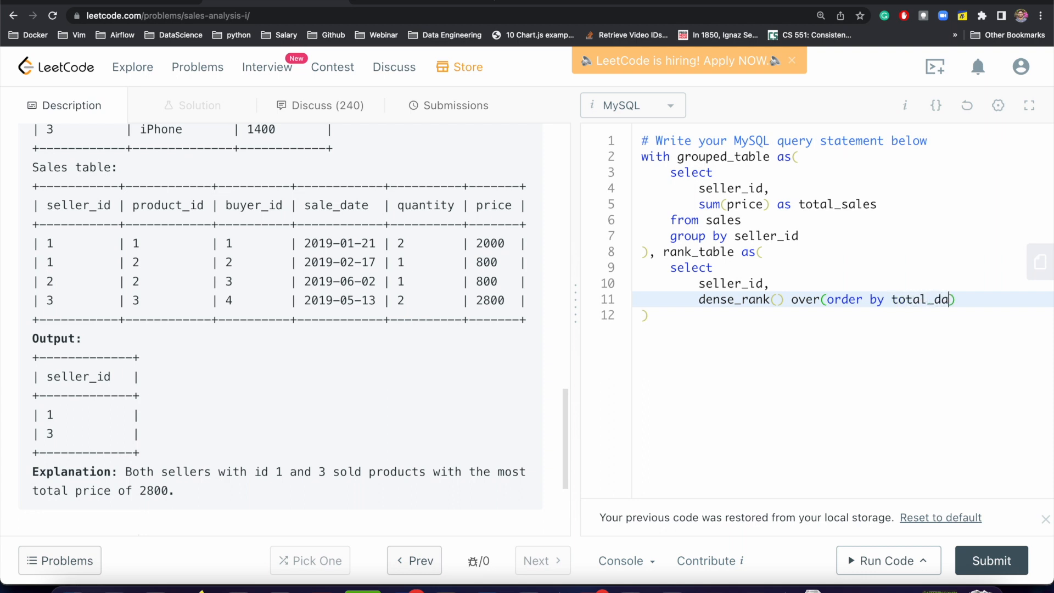
{"action": "key", "text": "BackSpace"}
{"action": "key", "text": "BackSpace"}
{"action": "type", "text": "sales "}
{"action": "type", "text": "desc"}
{"action": "key", "text": "Right"}
{"action": "type", "text": "ra"}
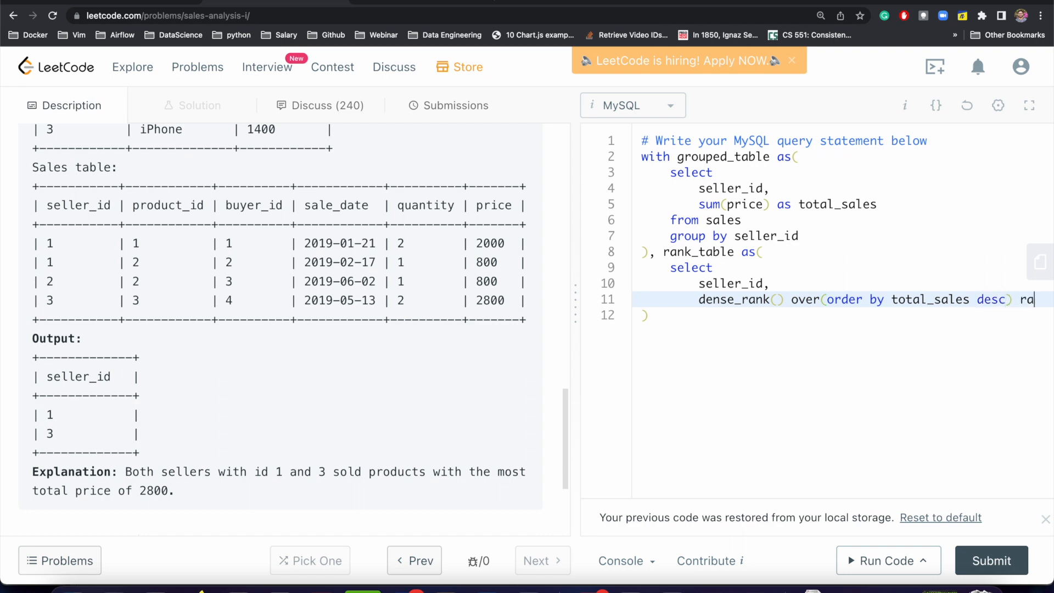
{"action": "type", "text": "nk_co"}
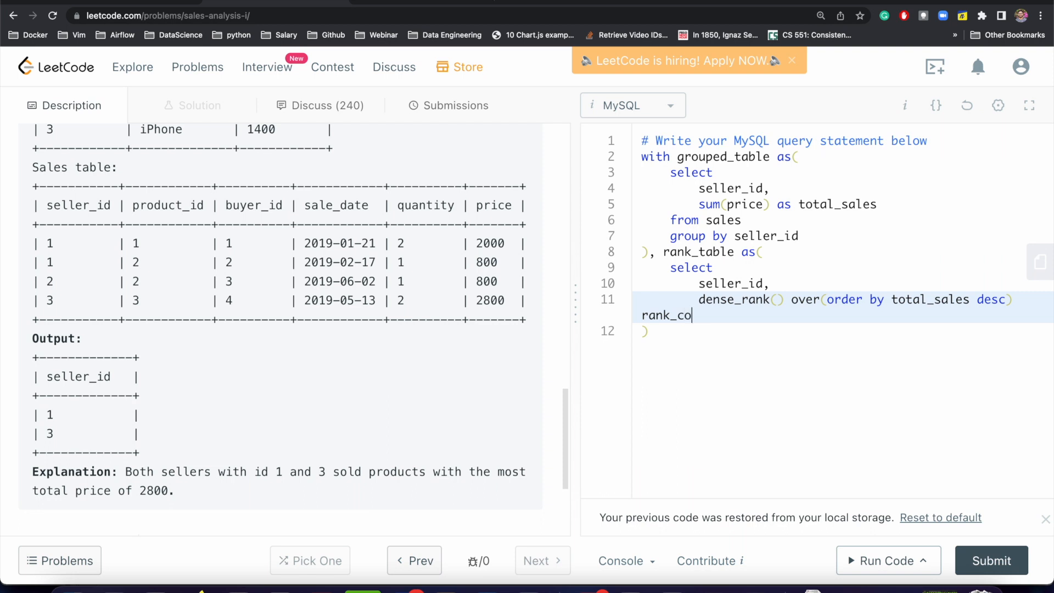
{"action": "type", "text": "l"}
- Split the over() clause across lines, add from grouped_table, and close rank_table with a blank line after it
{"action": "left_click_drag", "start_coordinate": [571, 288], "coordinate": [559, 288]}
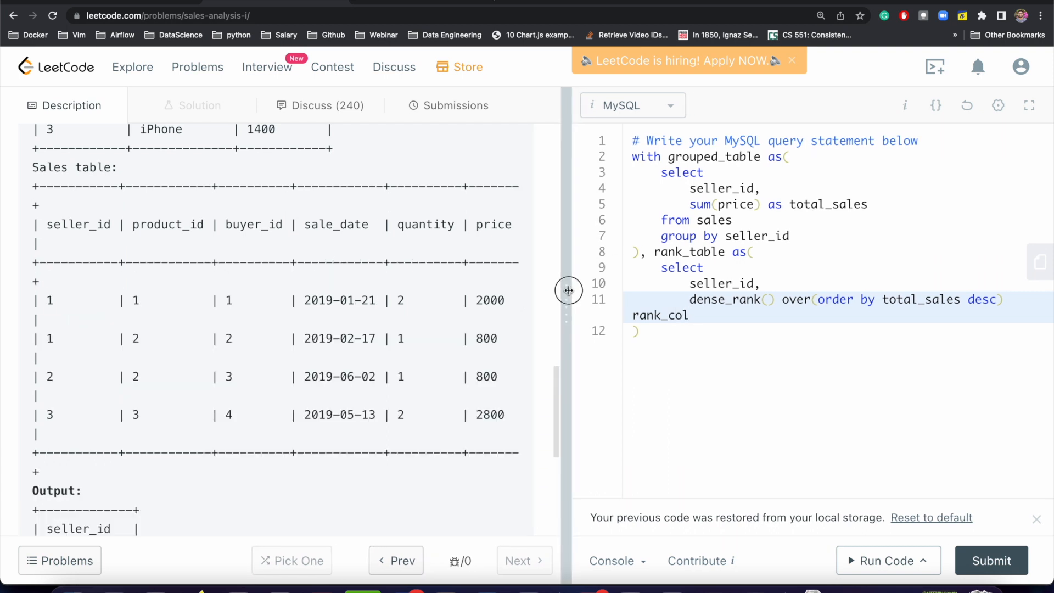
{"action": "left_click", "coordinate": [814, 299]}
{"action": "key", "text": "Return"}
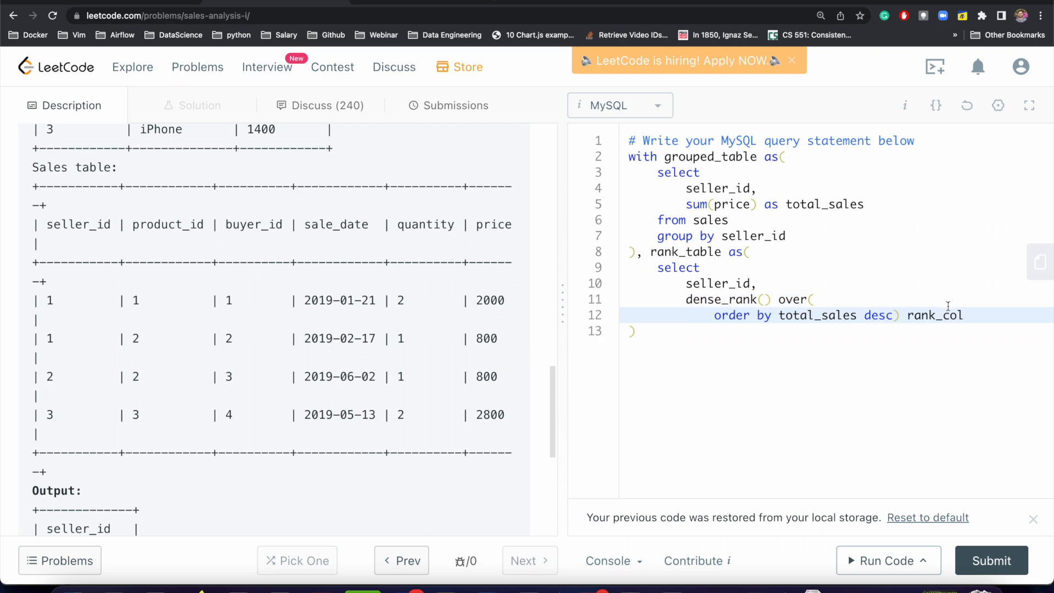
{"action": "left_click", "coordinate": [892, 315]}
{"action": "key", "text": "Return"}
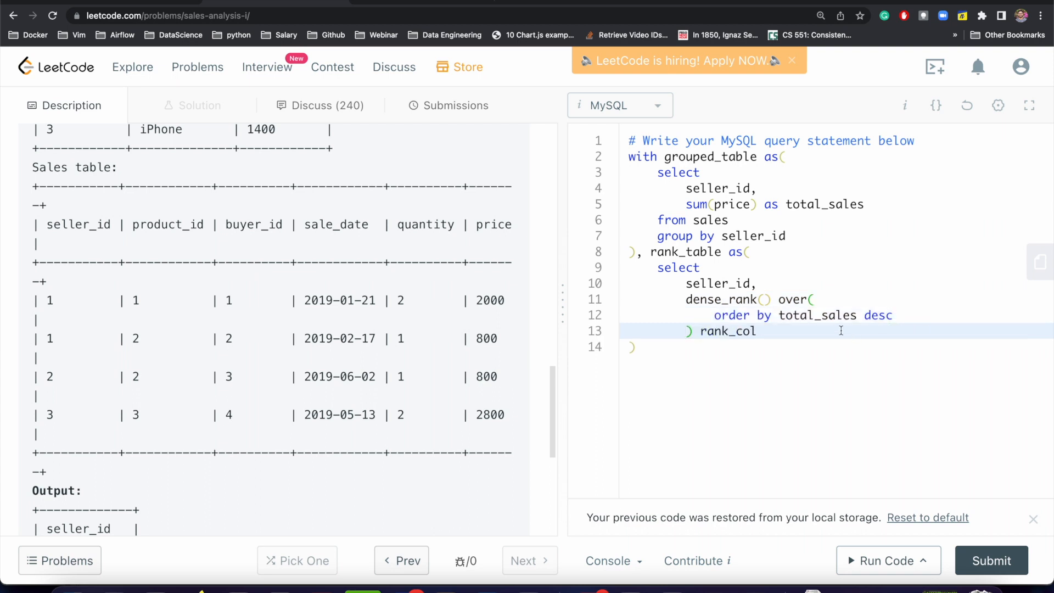
{"action": "left_click", "coordinate": [775, 331]}
{"action": "key", "text": "Return"}
{"action": "type", "text": "fro"}
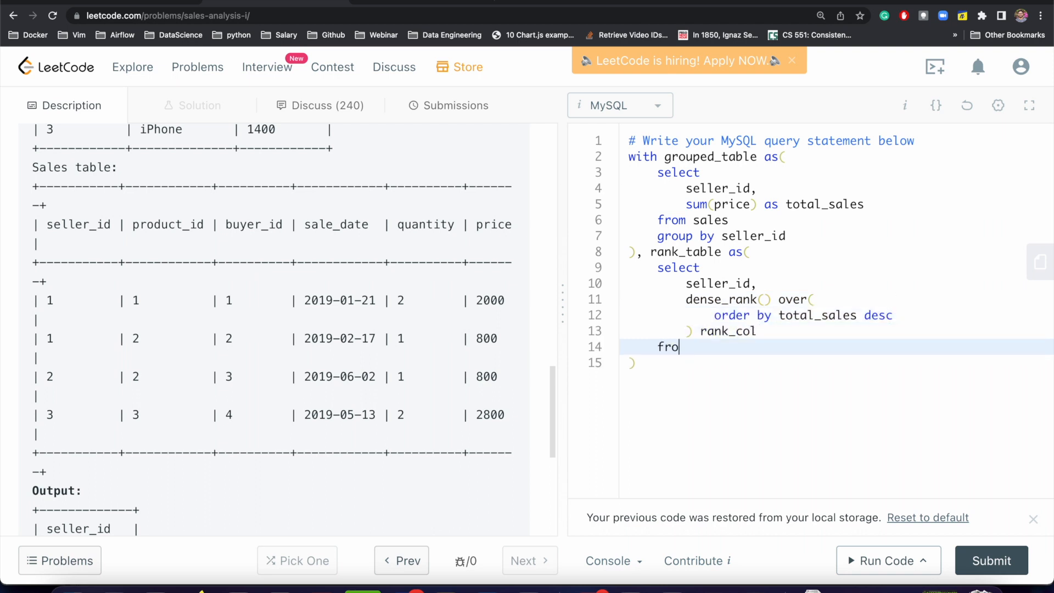
{"action": "type", "text": "m group"}
{"action": "type", "text": "ed_table"}
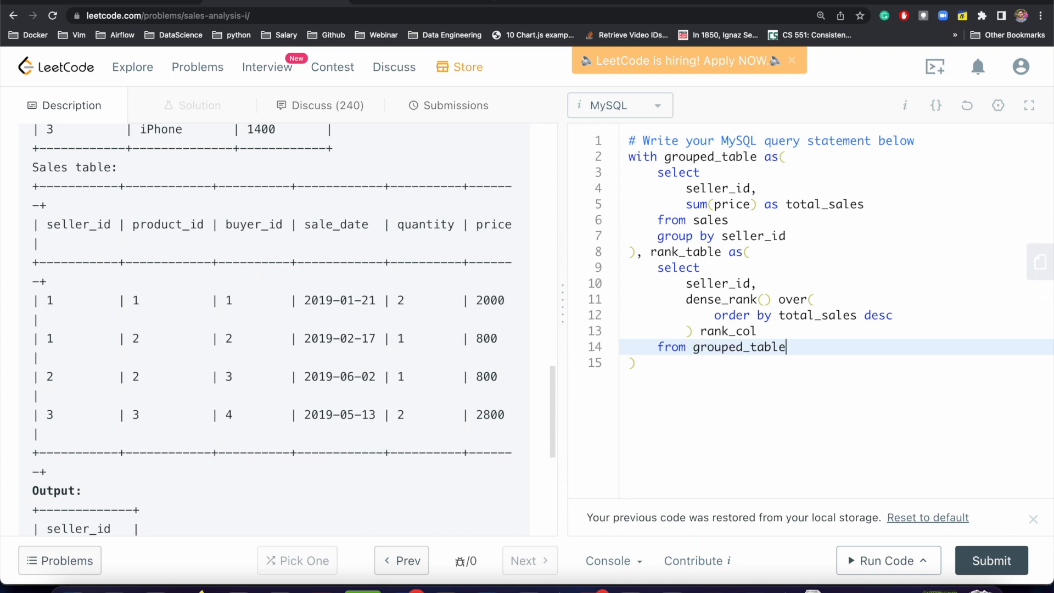
{"action": "left_click", "coordinate": [642, 362]}
{"action": "key", "text": "Return"}
{"action": "key", "text": "Return"}
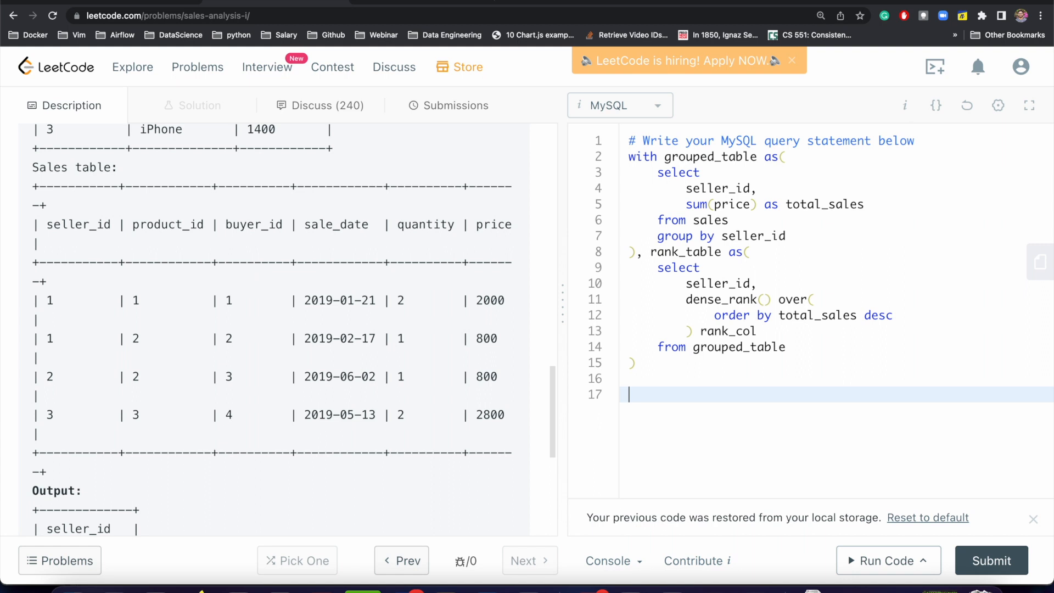
{"action": "type", "text": "select"}
{"action": "type", "text": " seller"}
{"action": "type", "text": "_id from"}
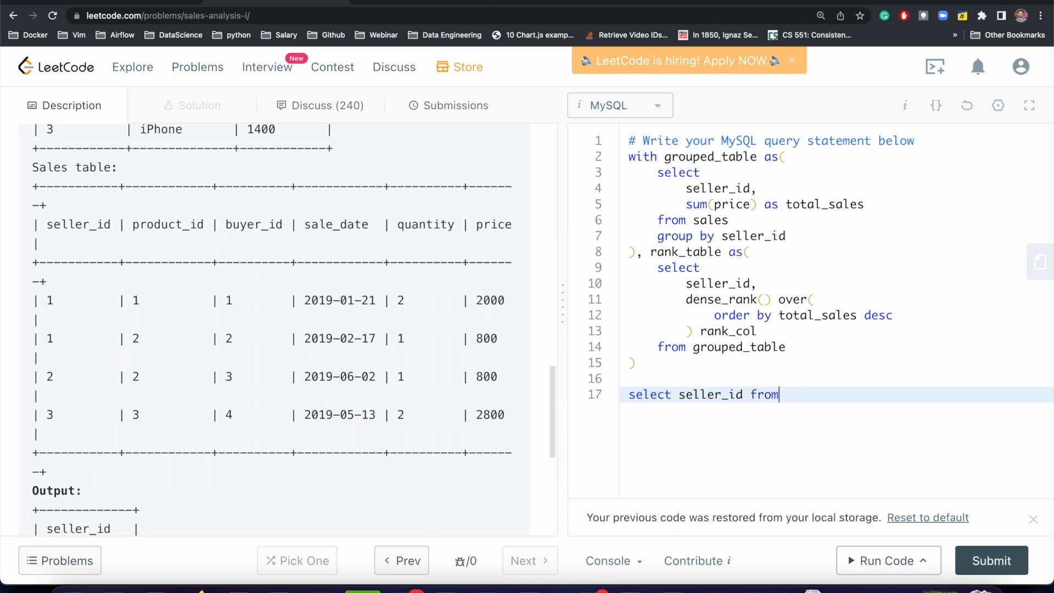
{"action": "type", "text": " rank_ta"}
{"action": "type", "text": "blw"}
- Write the final select seller_id from rank_table where rank_col = 1 and run the sample test
{"action": "key", "text": "BackSpace"}
{"action": "type", "text": "e whj"}
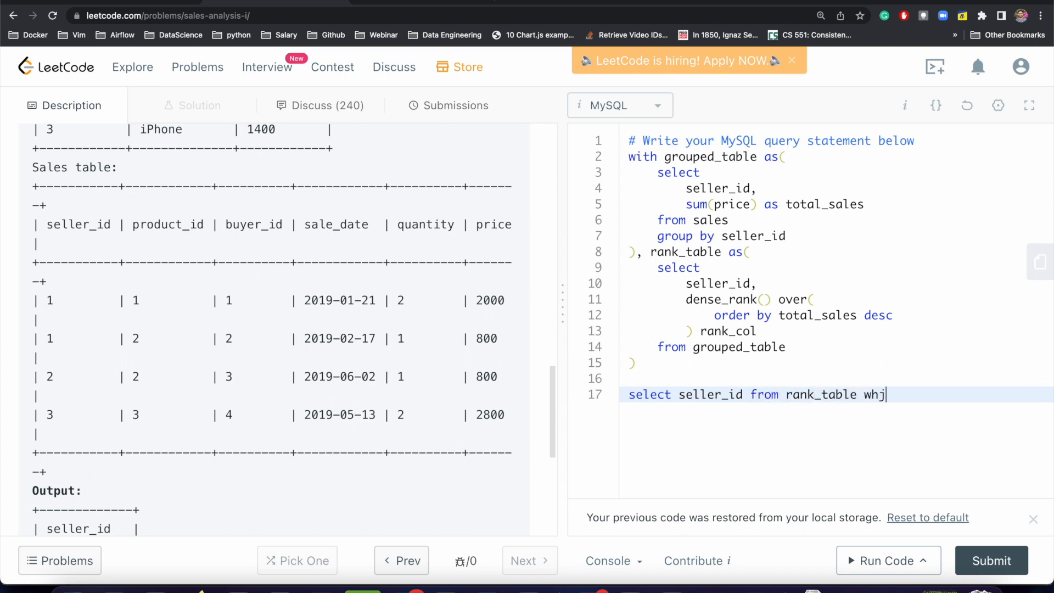
{"action": "key", "text": "BackSpace"}
{"action": "type", "text": "ere "}
{"action": "type", "text": "r"}
{"action": "type", "text": "am"}
{"action": "key", "text": "BackSpace"}
{"action": "type", "text": "nk_"}
{"action": "type", "text": "col = "}
{"action": "type", "text": "1"}
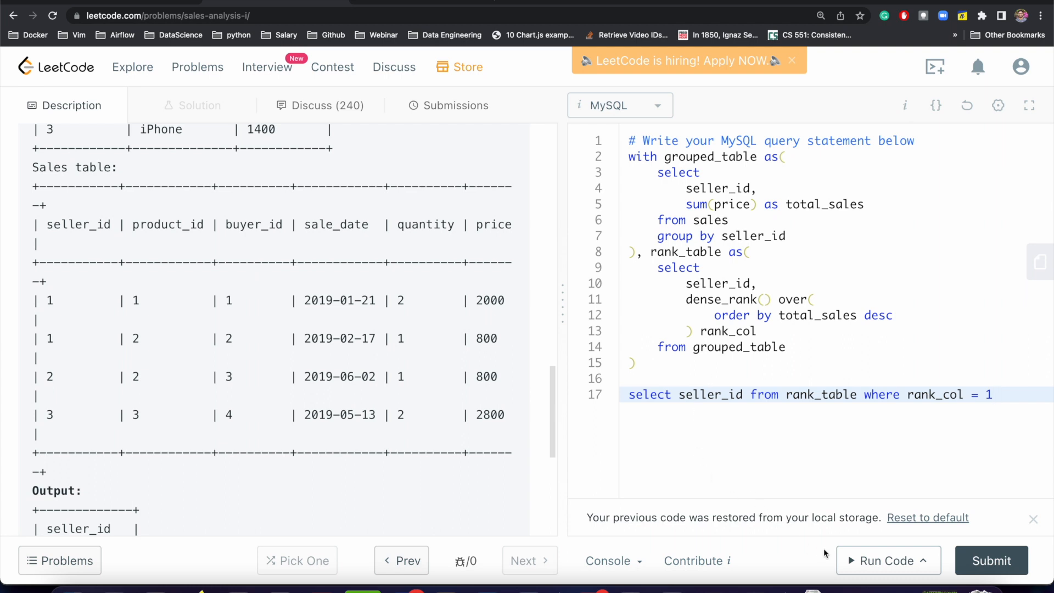
{"action": "left_click", "coordinate": [877, 560]}
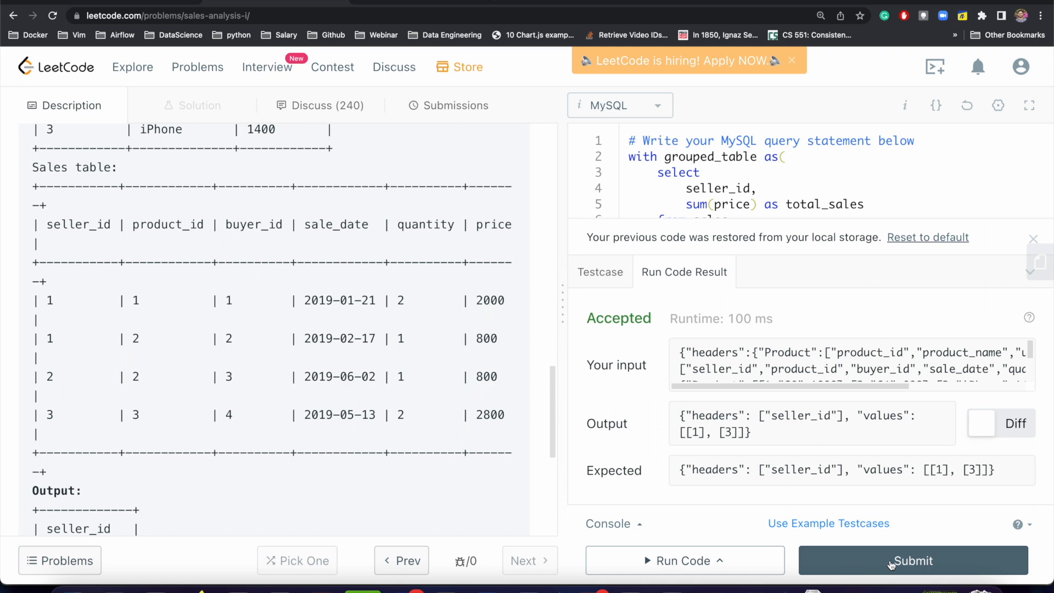
- Submit the two-CTE solution, which is accepted at 912 ms, briefly toggling the Notes pad
{"action": "left_click", "coordinate": [894, 564]}
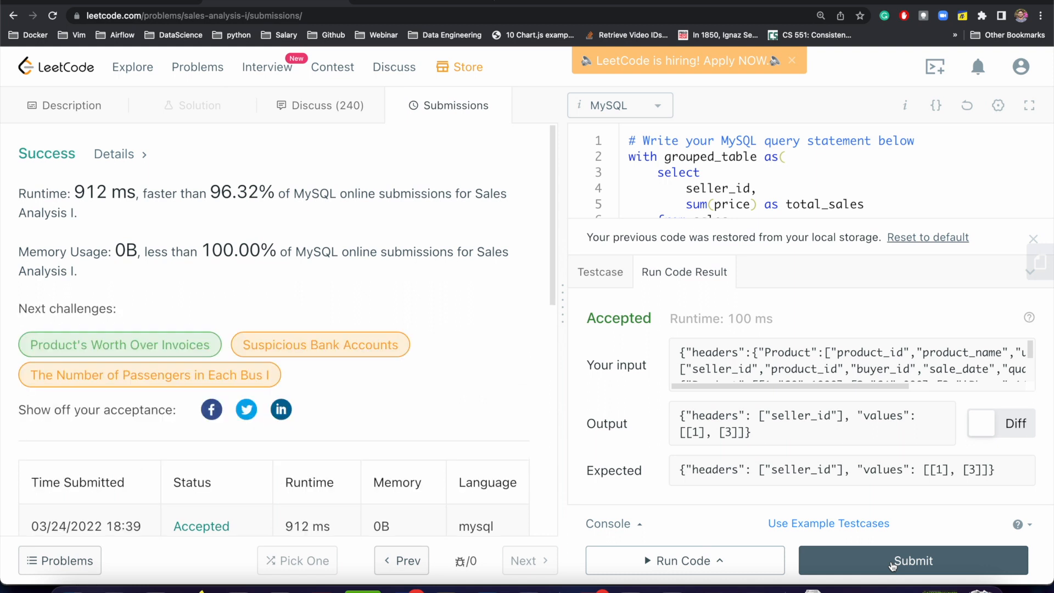
{"action": "left_click", "coordinate": [1040, 262]}
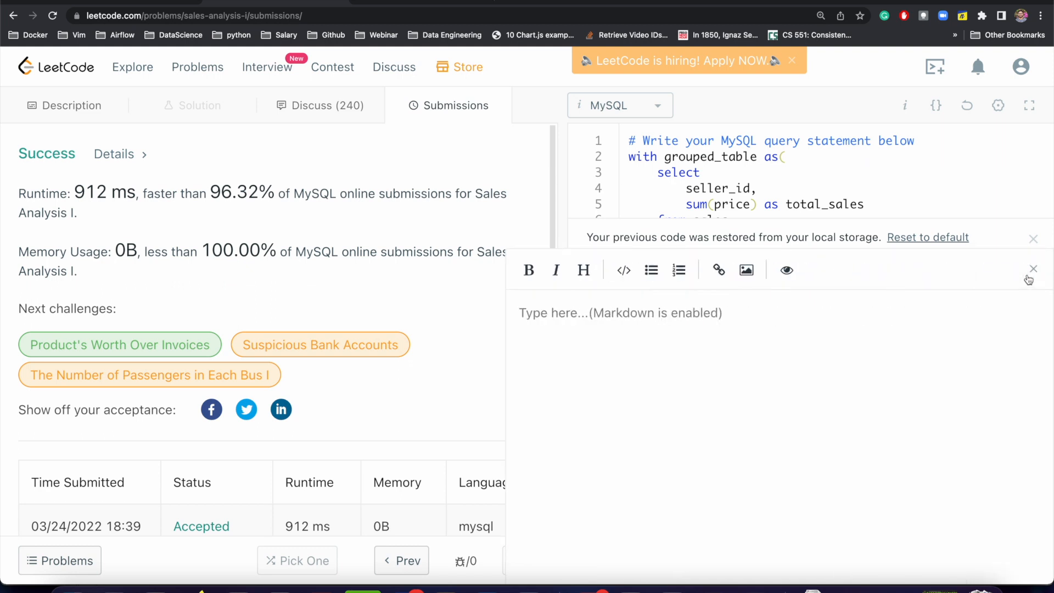
{"action": "left_click", "coordinate": [1034, 270]}
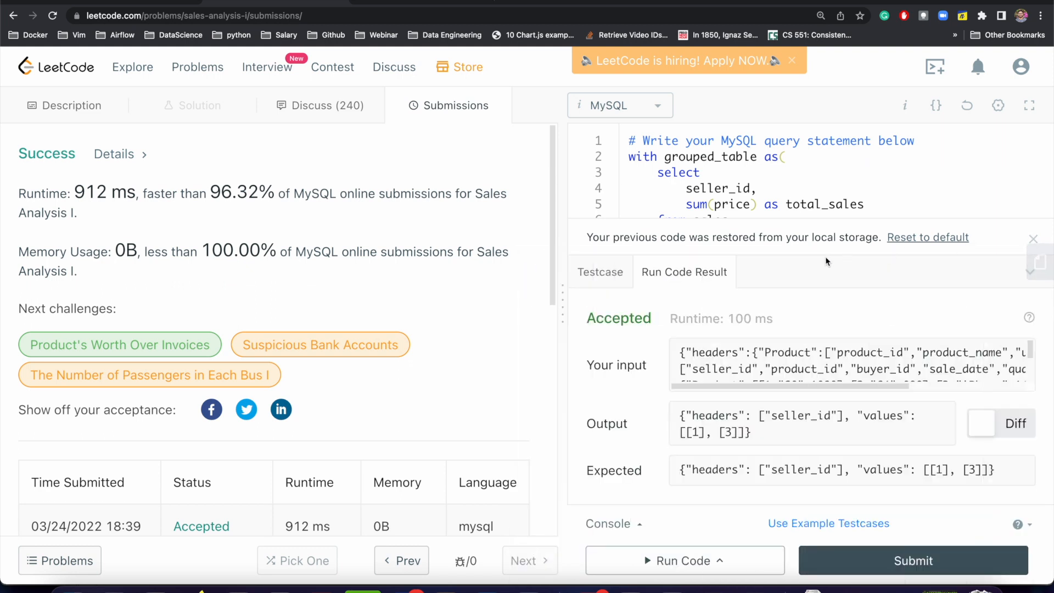
{"action": "left_click_drag", "start_coordinate": [561, 297], "coordinate": [424, 296]}
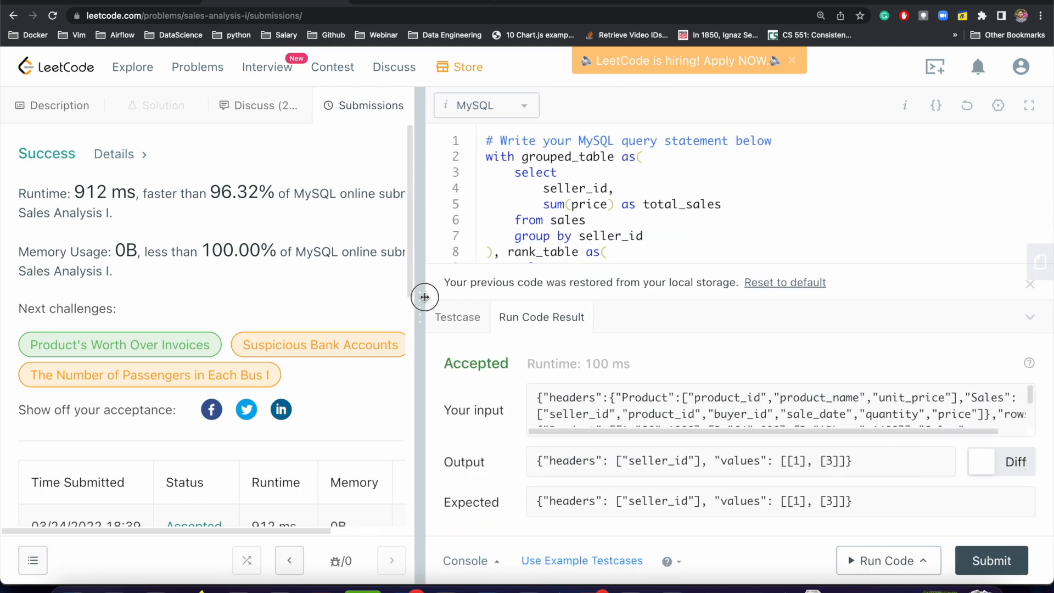
- Collapse the Run Code Result panel so the whole query is visible
{"action": "left_click", "coordinate": [1031, 317]}
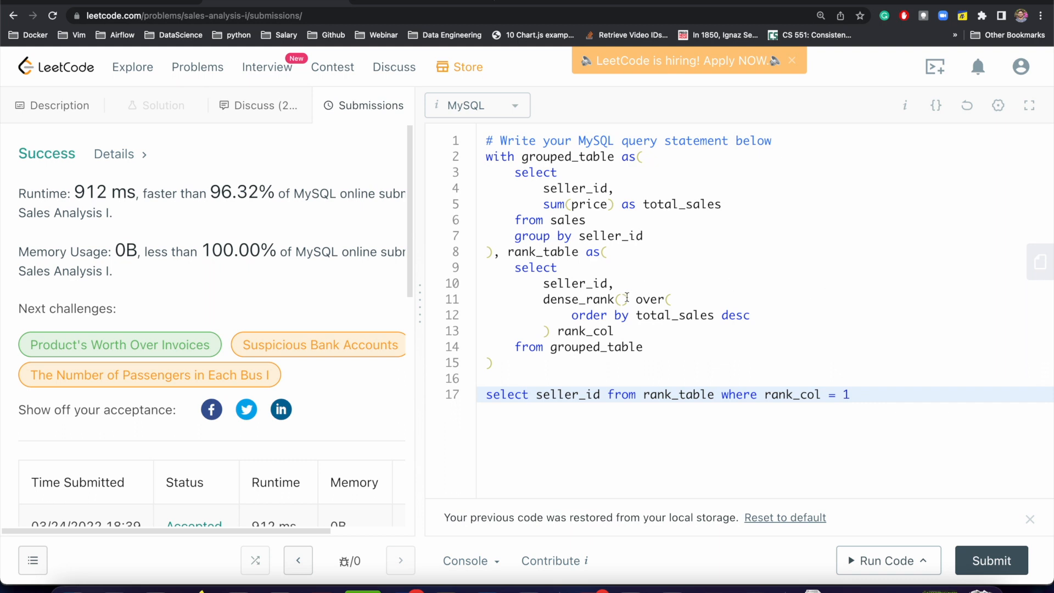
- In rank_table, order by sum(price) desc instead of total_sales and add group by seller_id
{"action": "left_click", "coordinate": [648, 335]}
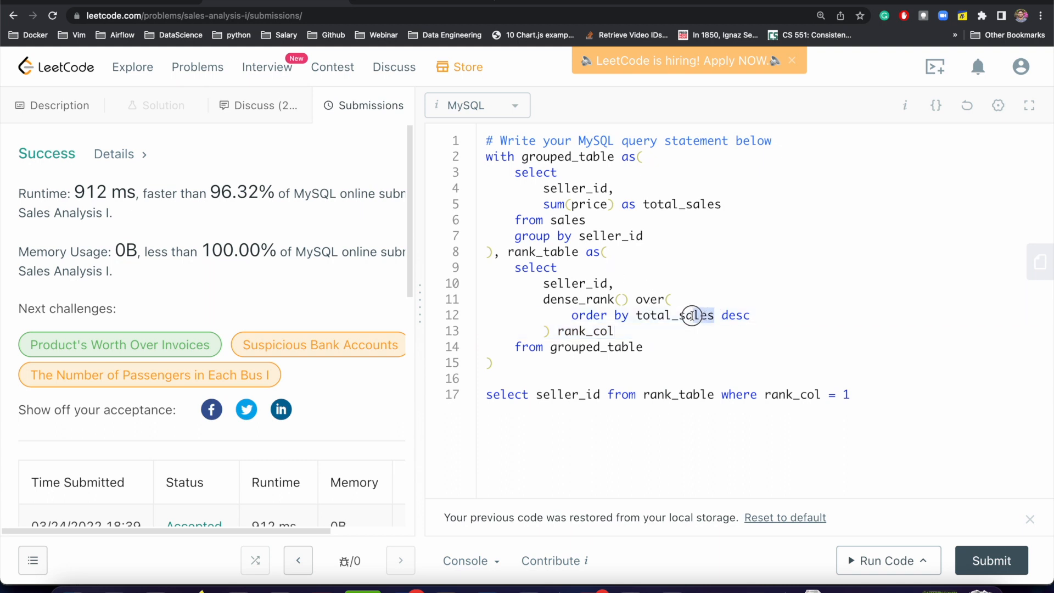
{"action": "left_click_drag", "start_coordinate": [713, 316], "coordinate": [637, 316]}
{"action": "type", "text": "sum"}
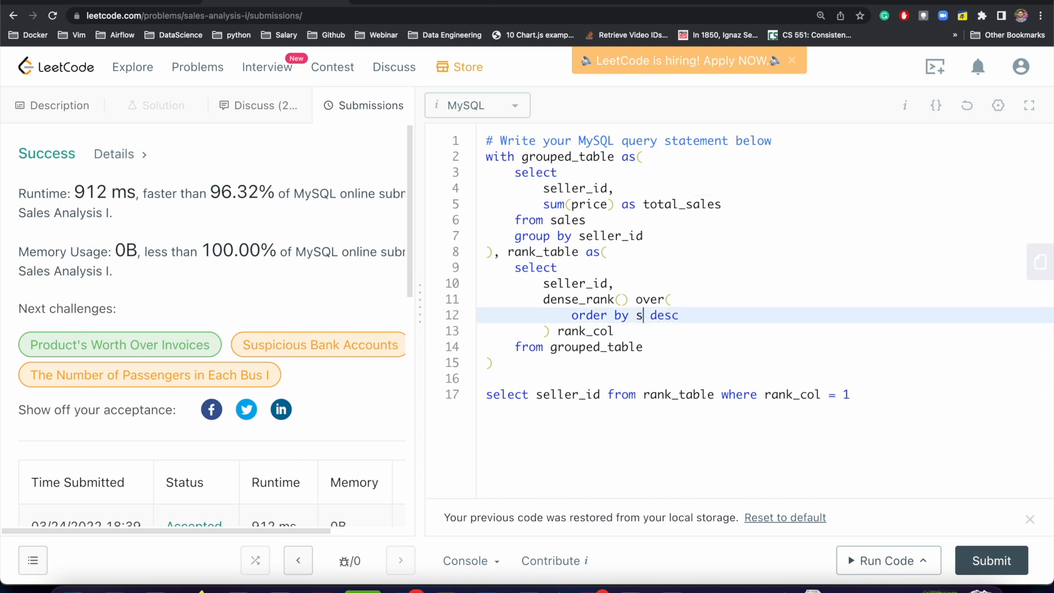
{"action": "type", "text": "(price)"}
{"action": "left_click", "coordinate": [654, 347]}
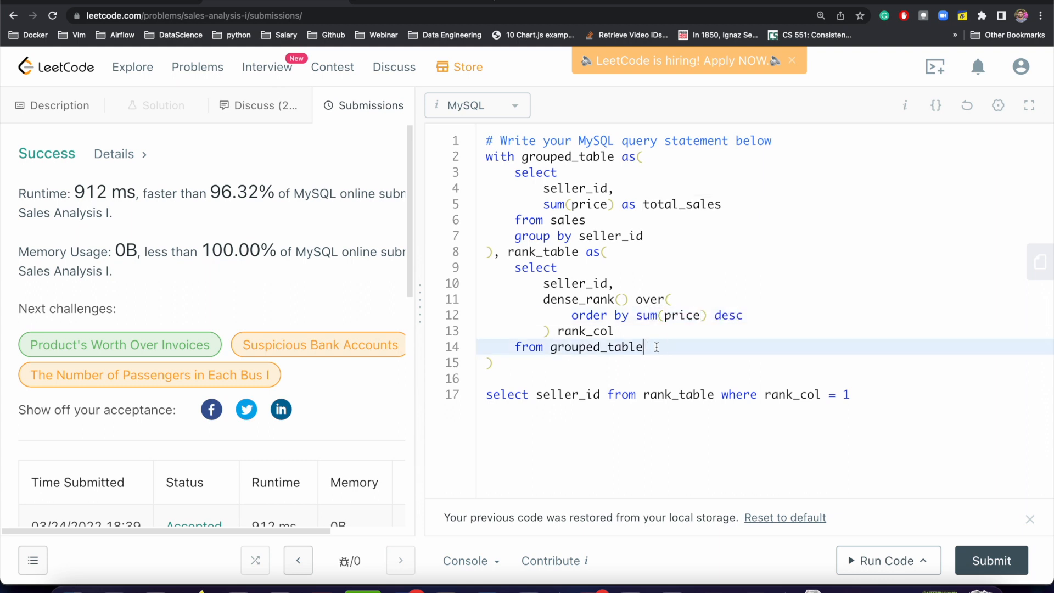
{"action": "key", "text": "Return"}
{"action": "type", "text": "grou"}
{"action": "key", "text": "BackSpace"}
{"action": "key", "text": "BackSpace"}
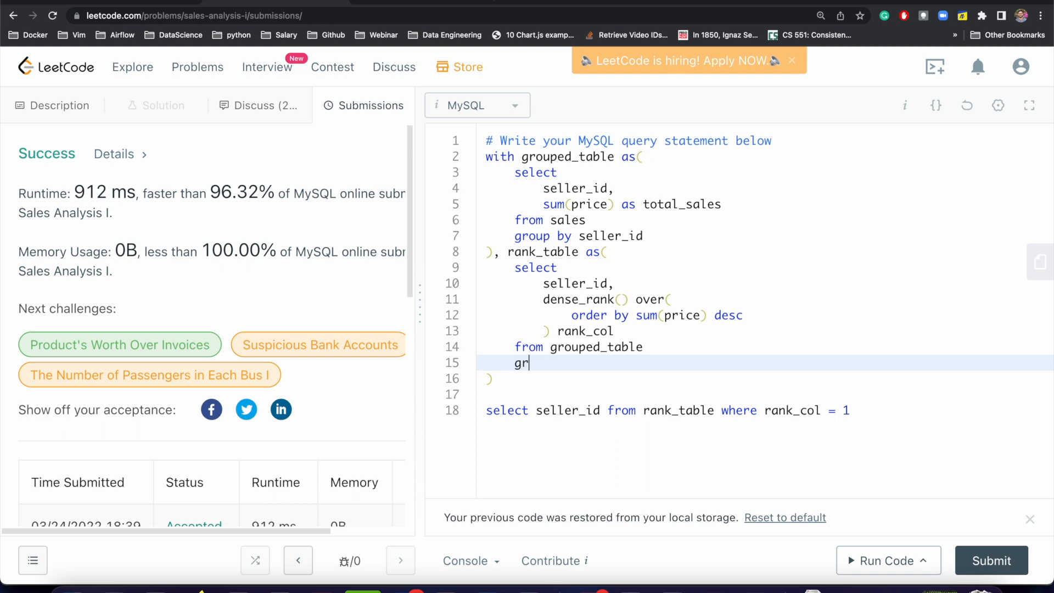
{"action": "type", "text": "oup by "}
{"action": "type", "text": "seller"}
{"action": "type", "text": "_id"}
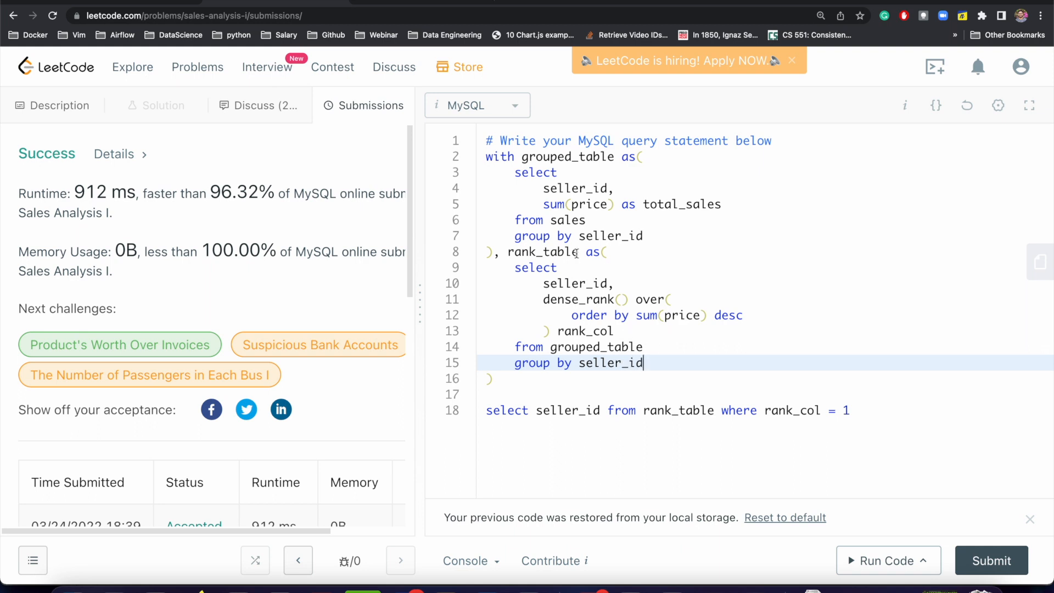
- Delete the entire grouped_table CTE, leaving only rank_table and the final select
{"action": "left_click_drag", "start_coordinate": [578, 252], "coordinate": [536, 175]}
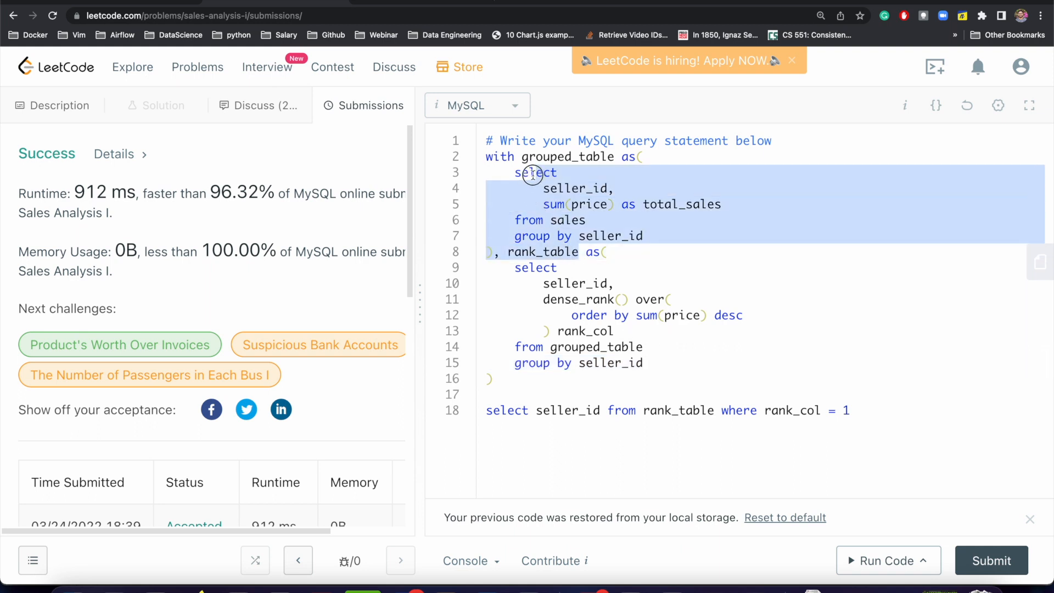
{"action": "left_click_drag", "start_coordinate": [495, 252], "coordinate": [521, 156]}
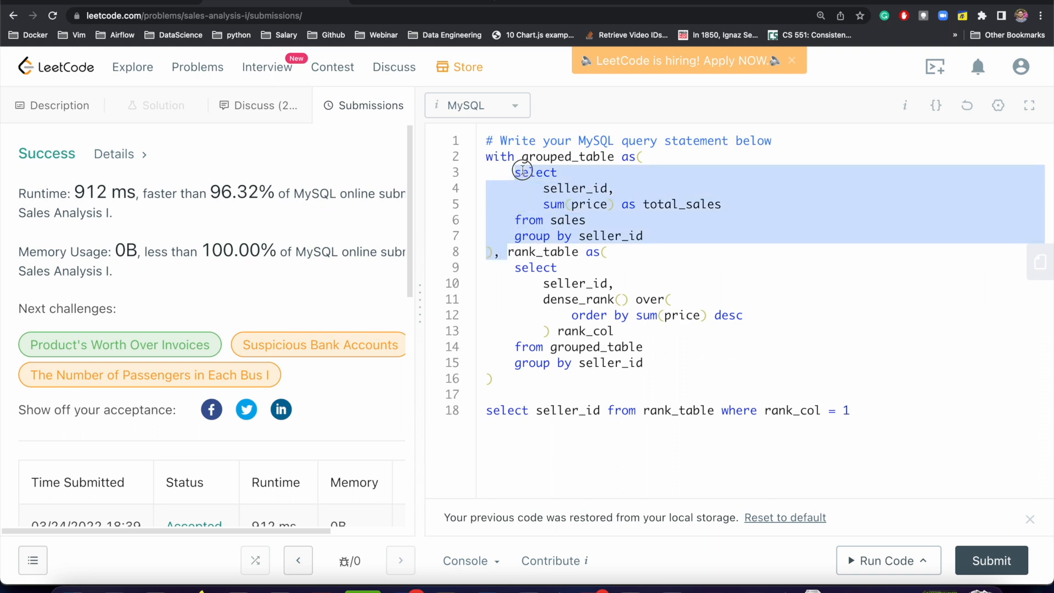
{"action": "key", "text": "BackSpace"}
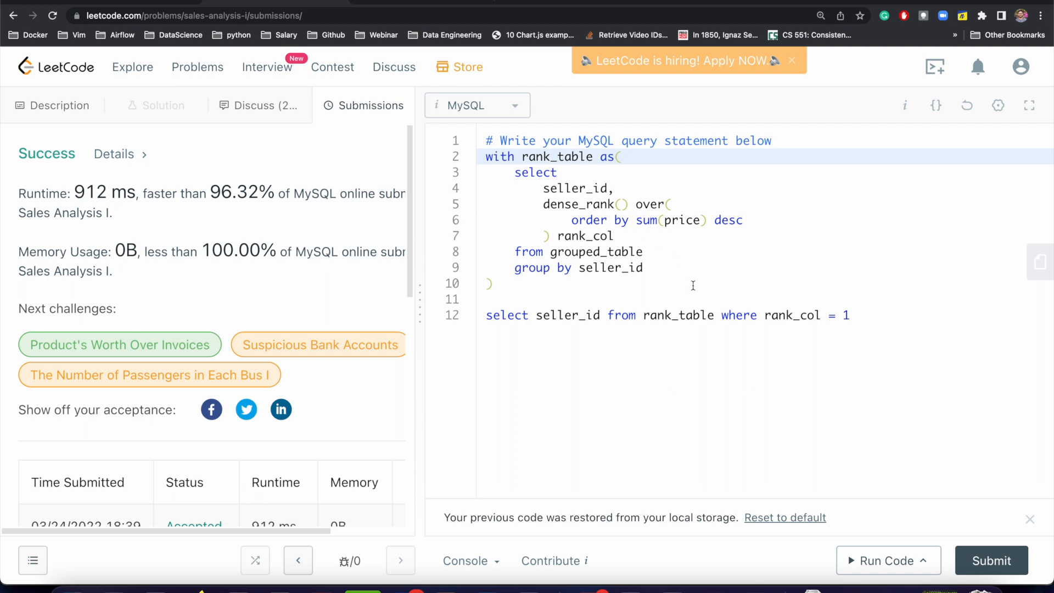
- Run, replace grouped_table with sales in rank_table's from clause, and rerun to get Accepted [[1],[3]]
{"action": "left_click", "coordinate": [865, 561]}
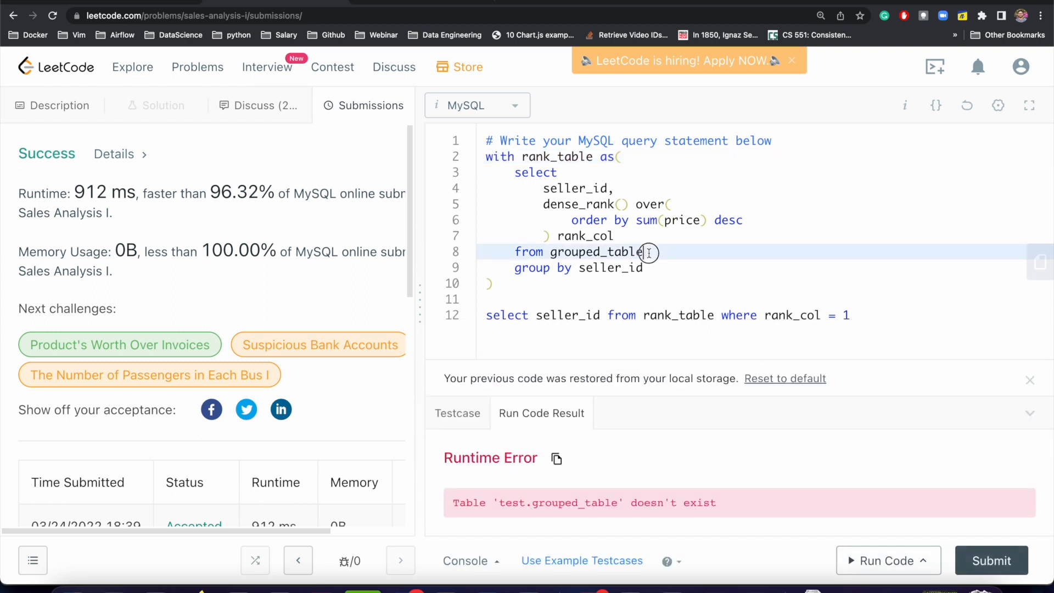
{"action": "left_click_drag", "start_coordinate": [643, 253], "coordinate": [550, 253]}
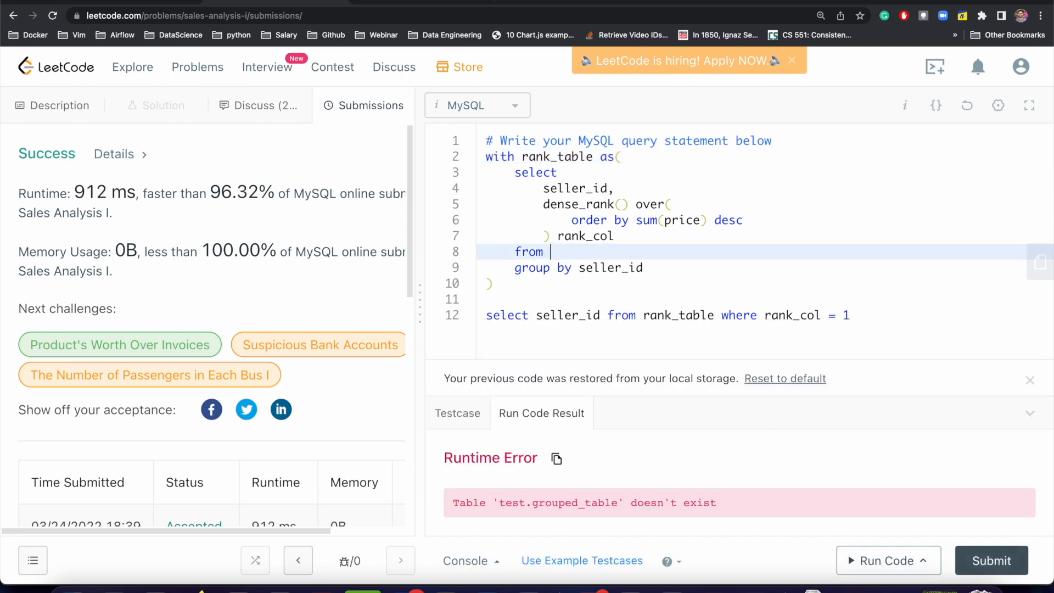
{"action": "type", "text": "sales"}
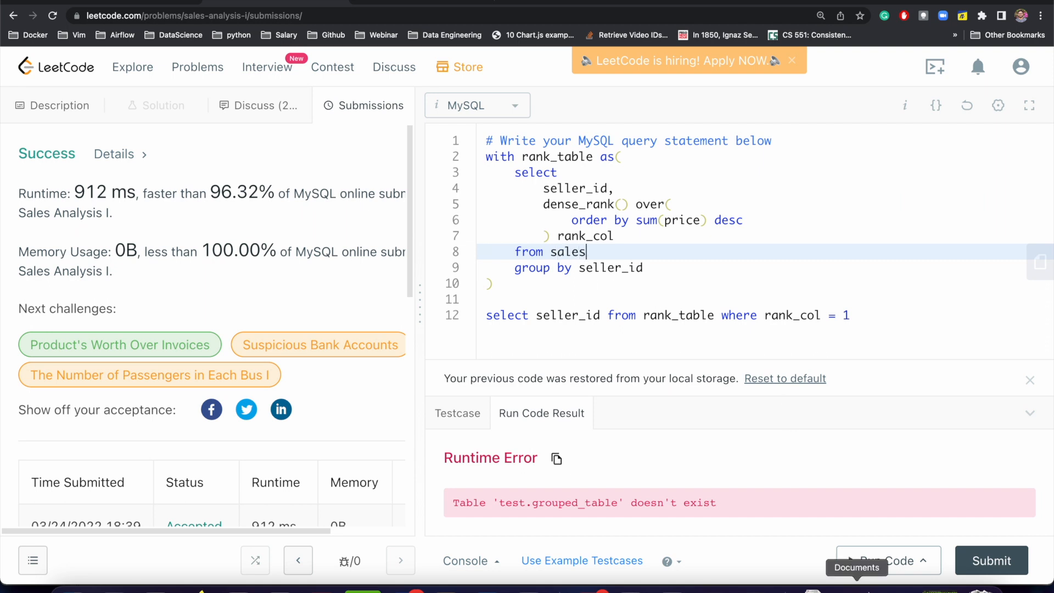
{"action": "left_click", "coordinate": [862, 561]}
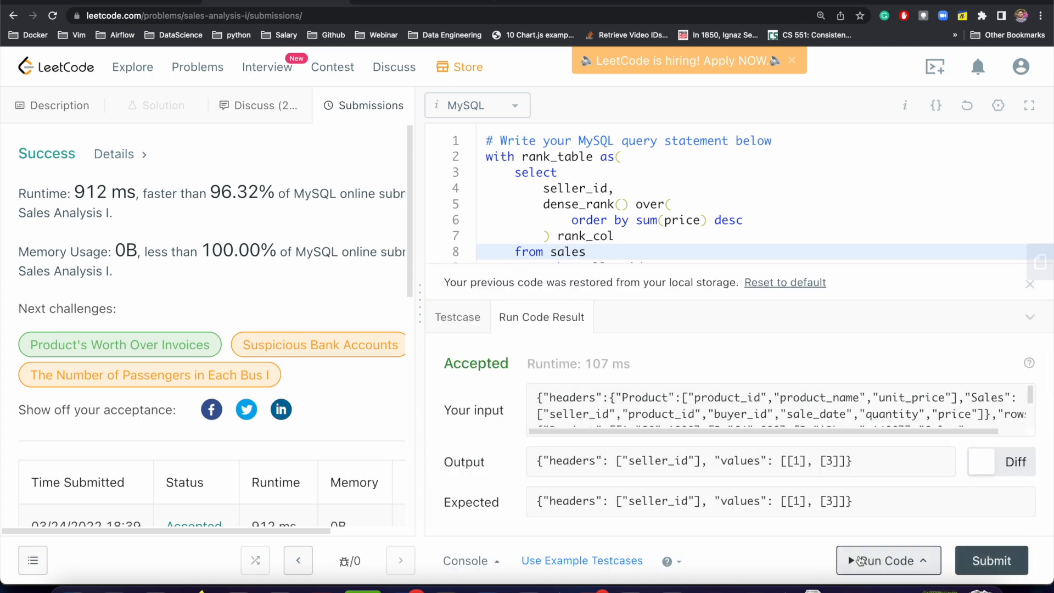
- Submit the single-CTE solution, accepted at 920 ms, and hide the results panel
{"action": "left_click", "coordinate": [991, 561]}
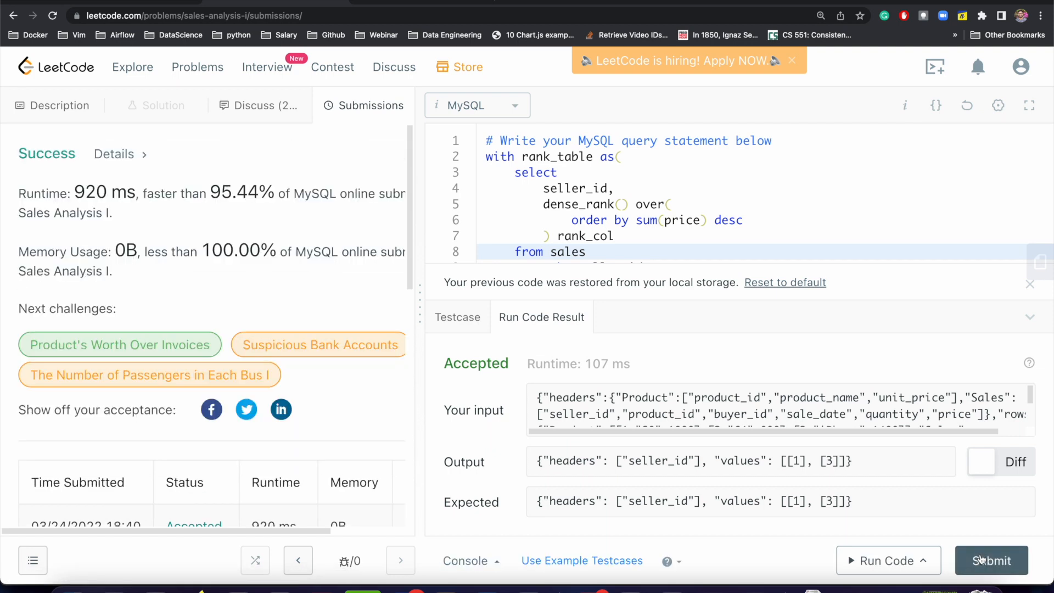
{"action": "left_click", "coordinate": [1029, 316]}
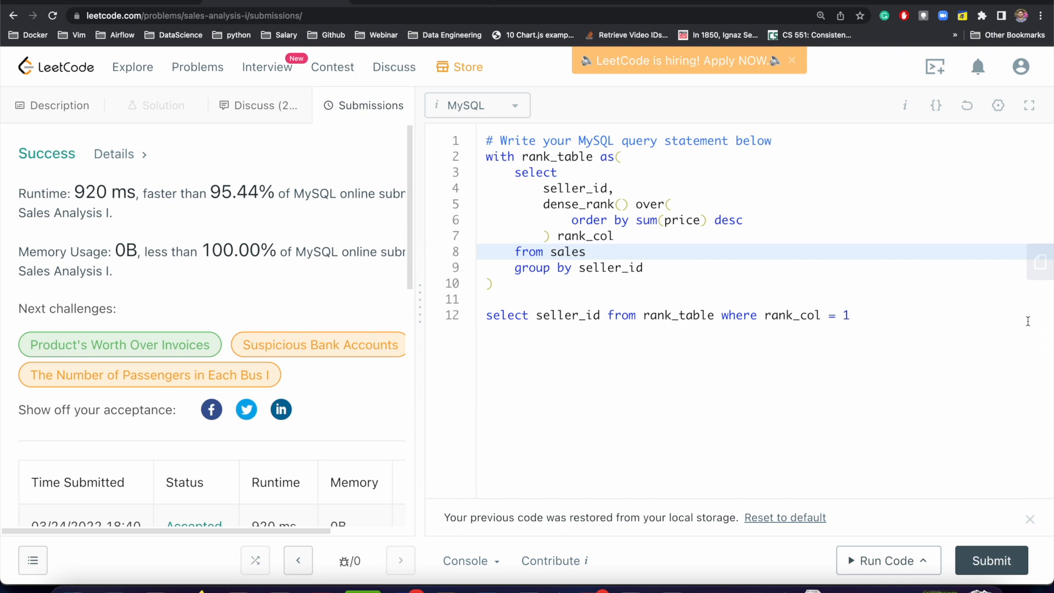